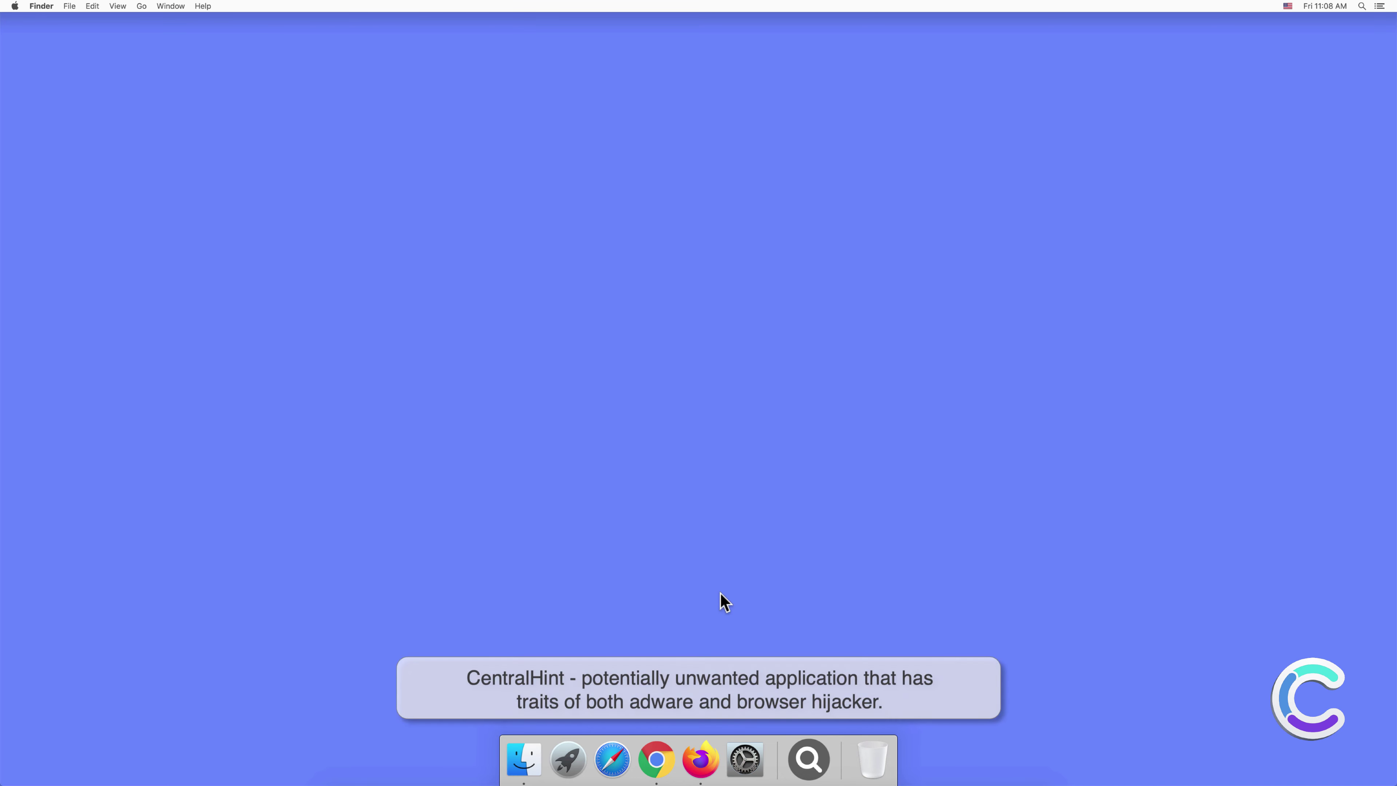
# Show the Applications folder in Finder to find the installed CentralHint app.
pyautogui.click(533, 743)
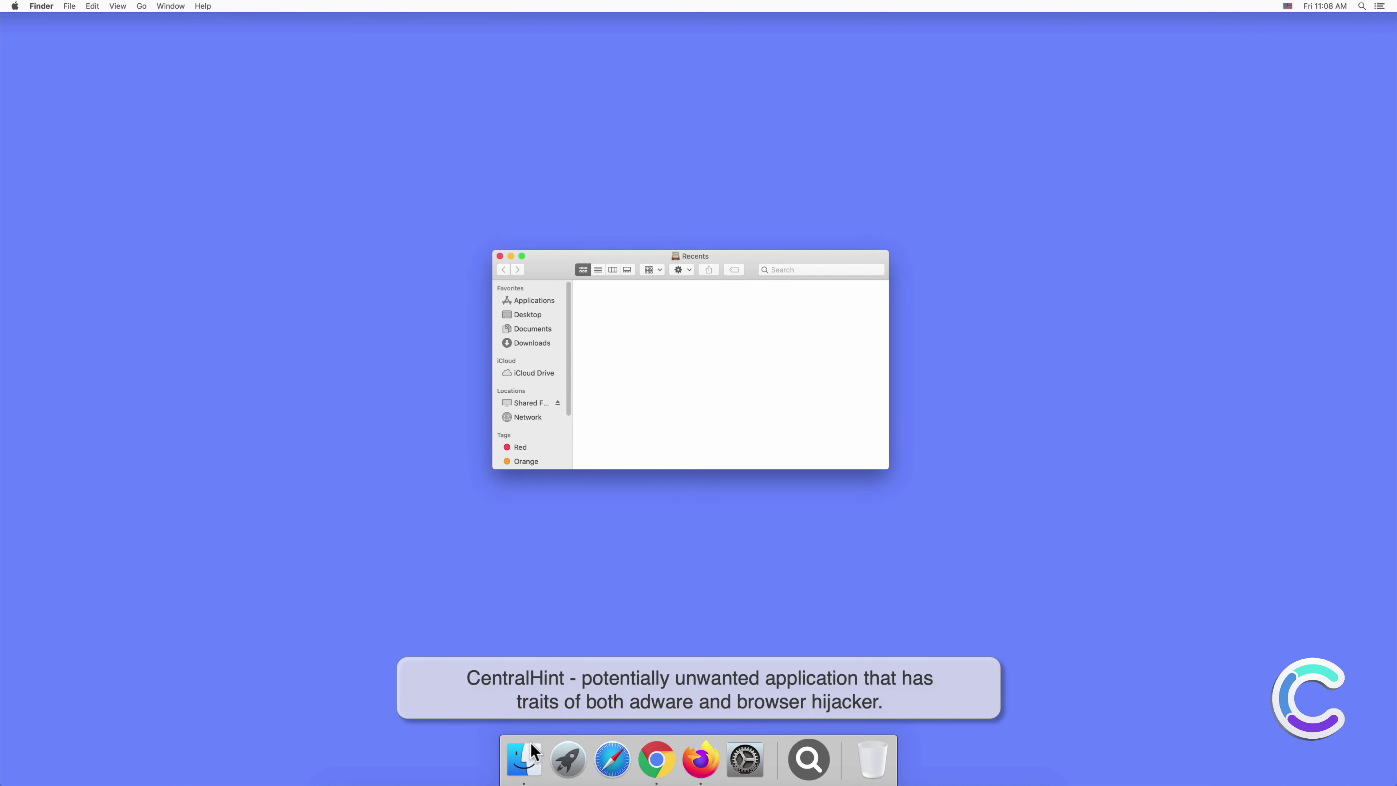
pyautogui.click(533, 303)
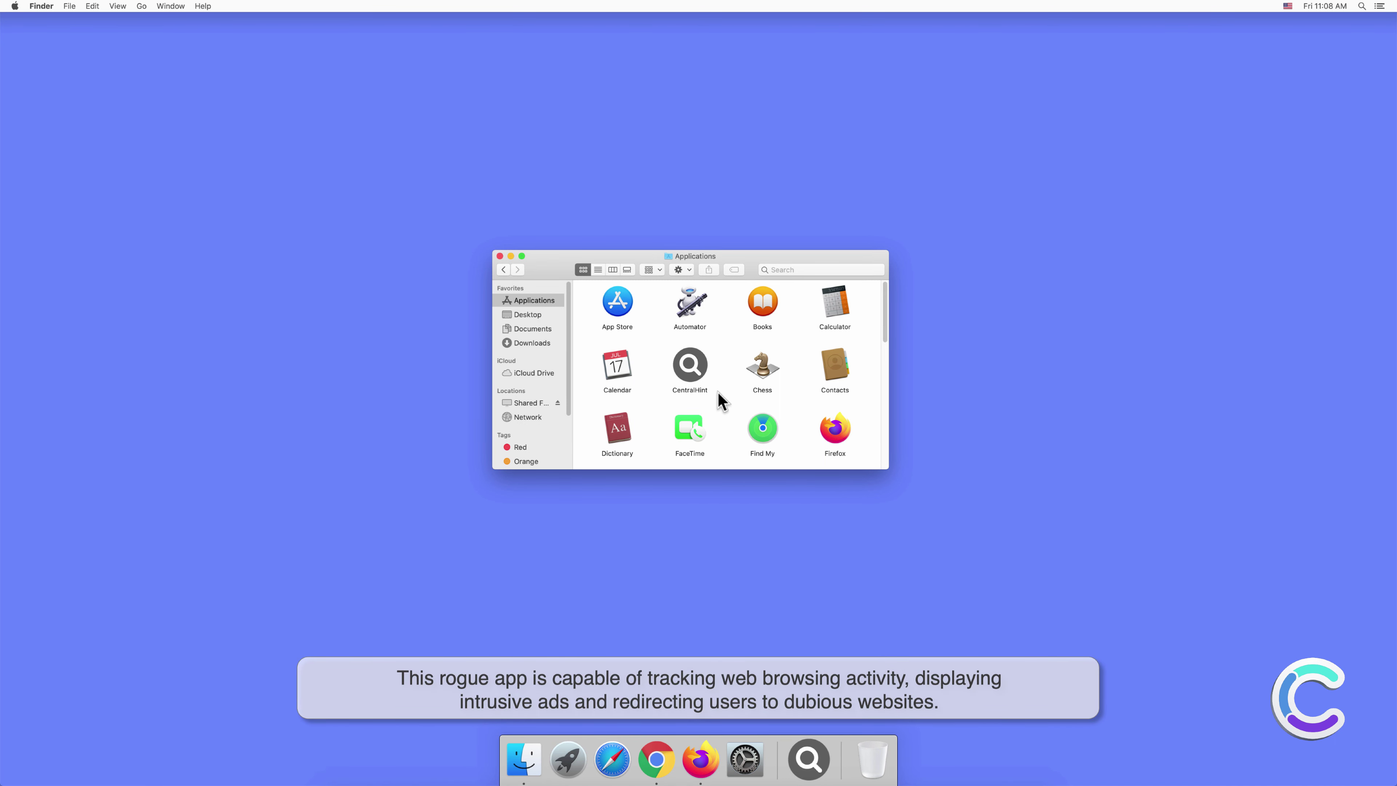
# Launch Safari and view the CentralHint 1.0 extension in Safari's Extensions preferences.
pyautogui.click(500, 256)
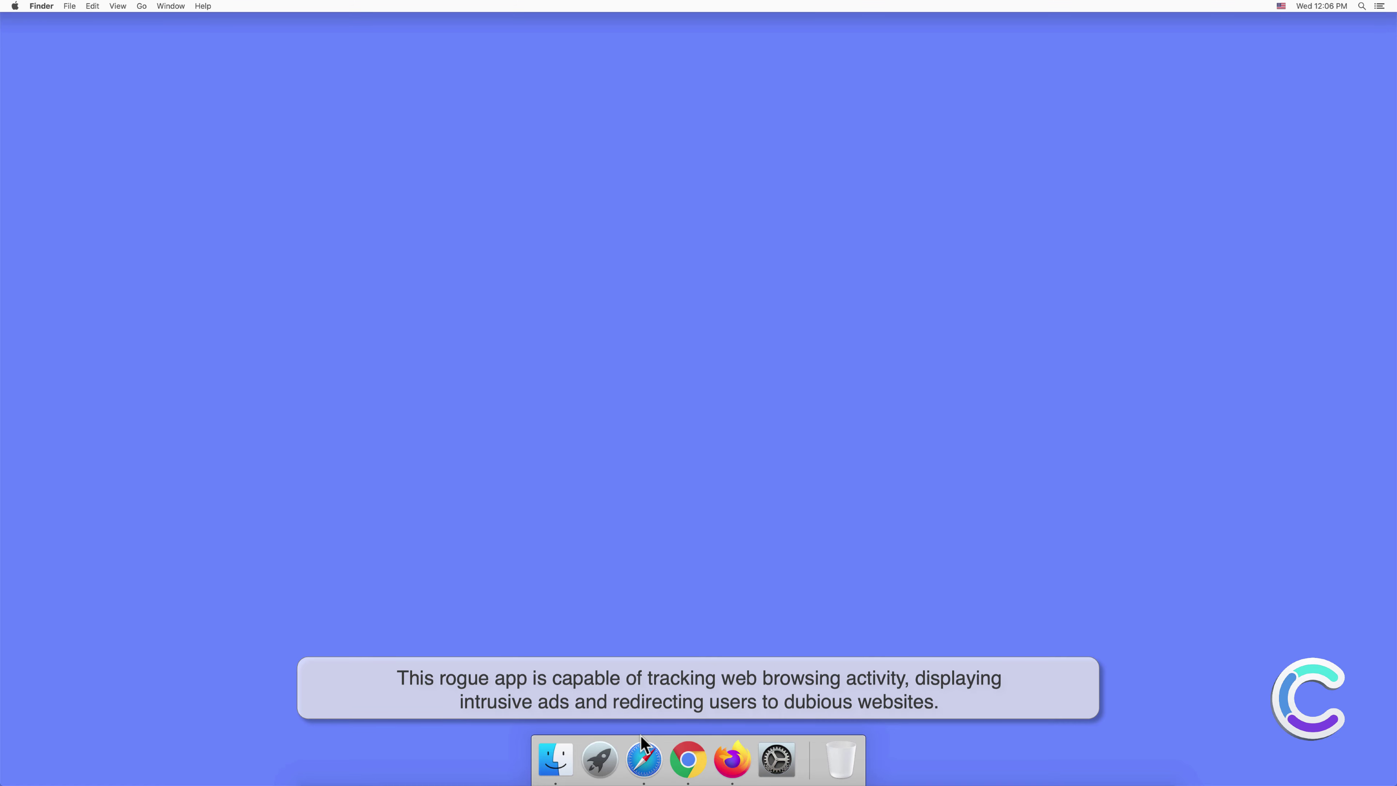
pyautogui.click(643, 759)
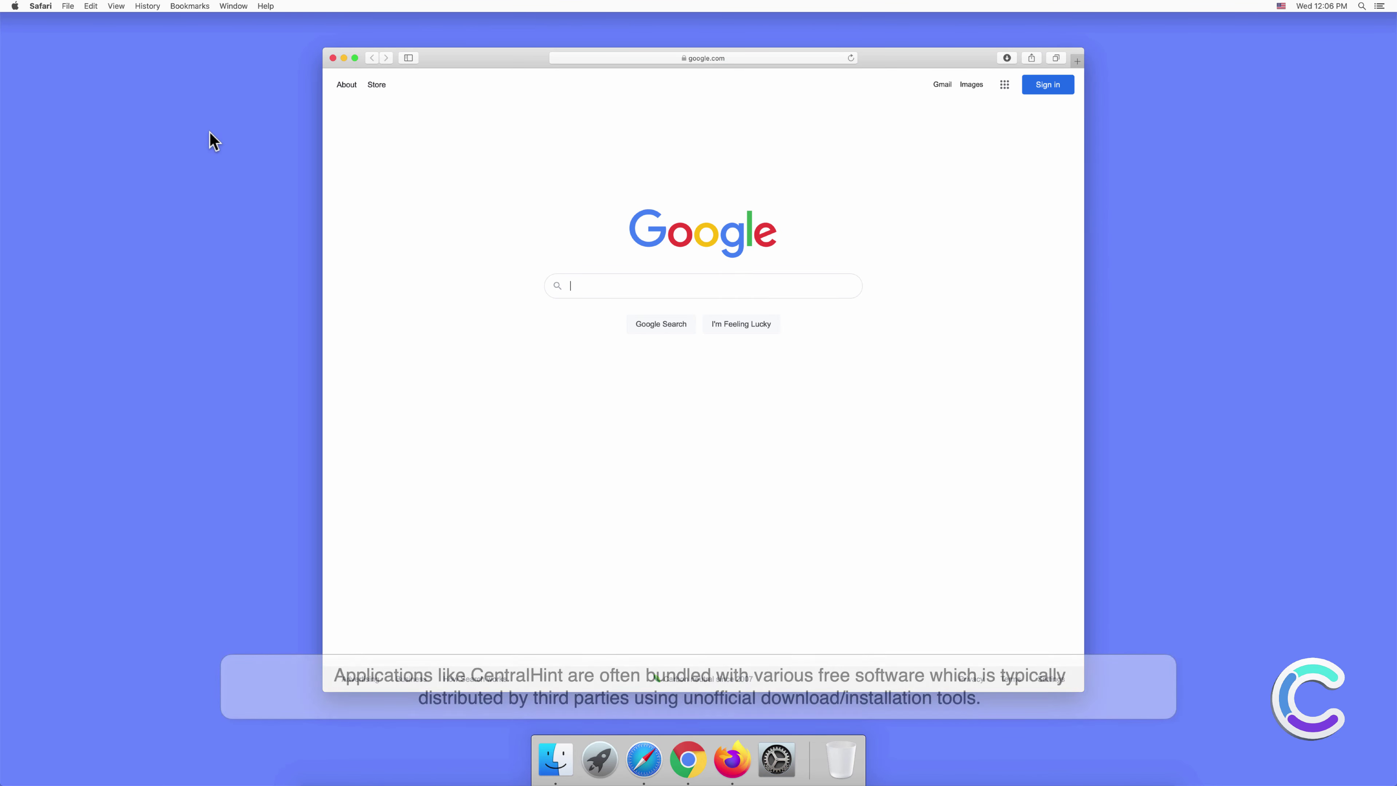
pyautogui.click(46, 7)
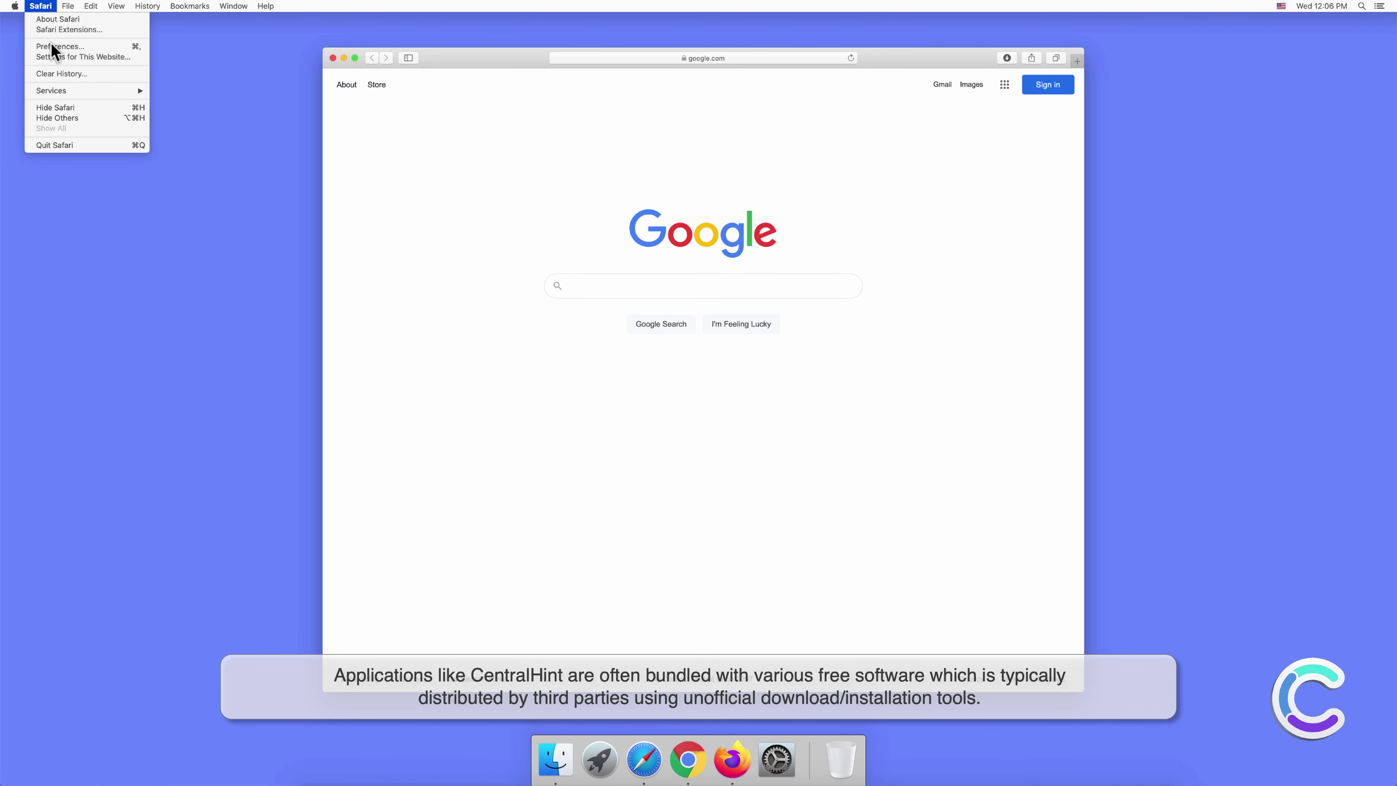
pyautogui.click(51, 47)
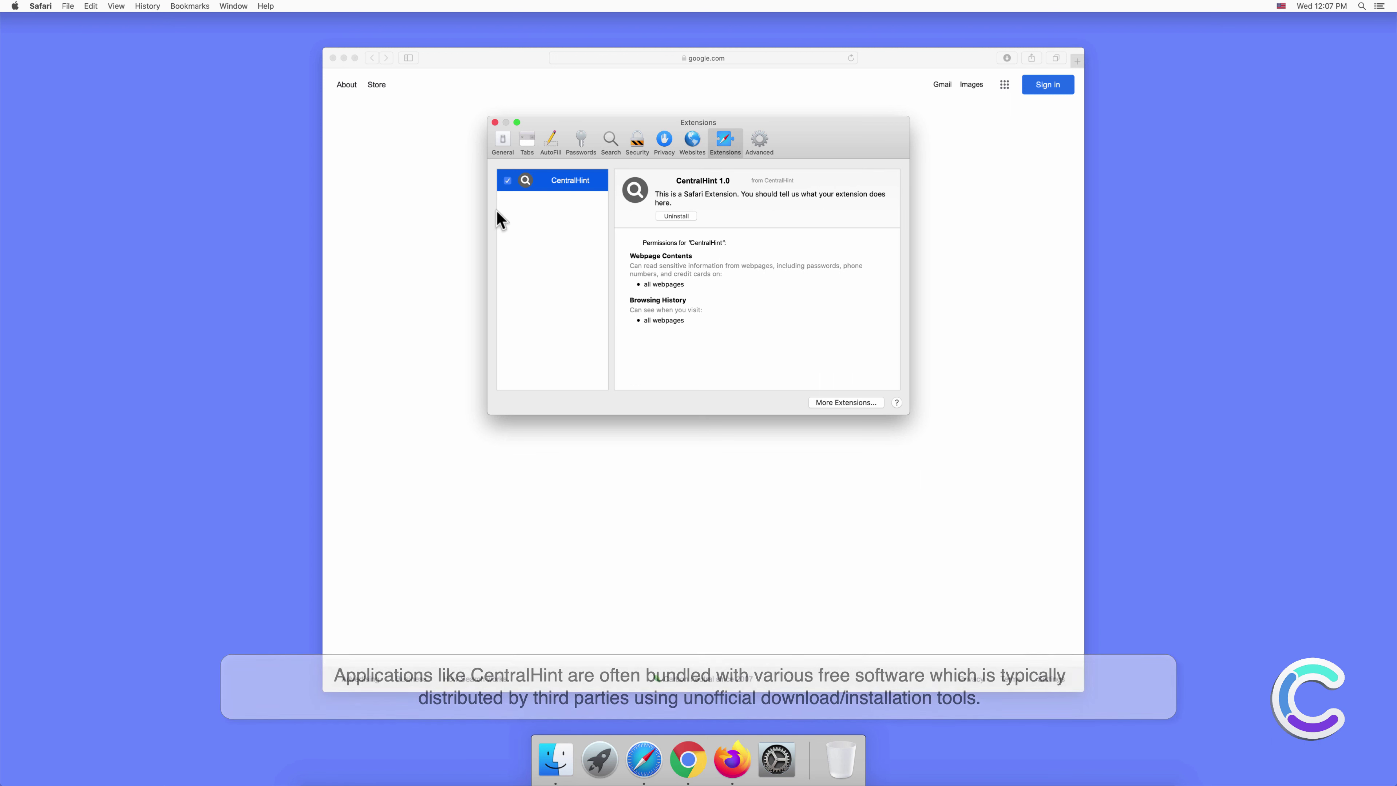
# Close Preferences and search the web for 'search engine test' from the address bar.
pyautogui.click(494, 122)
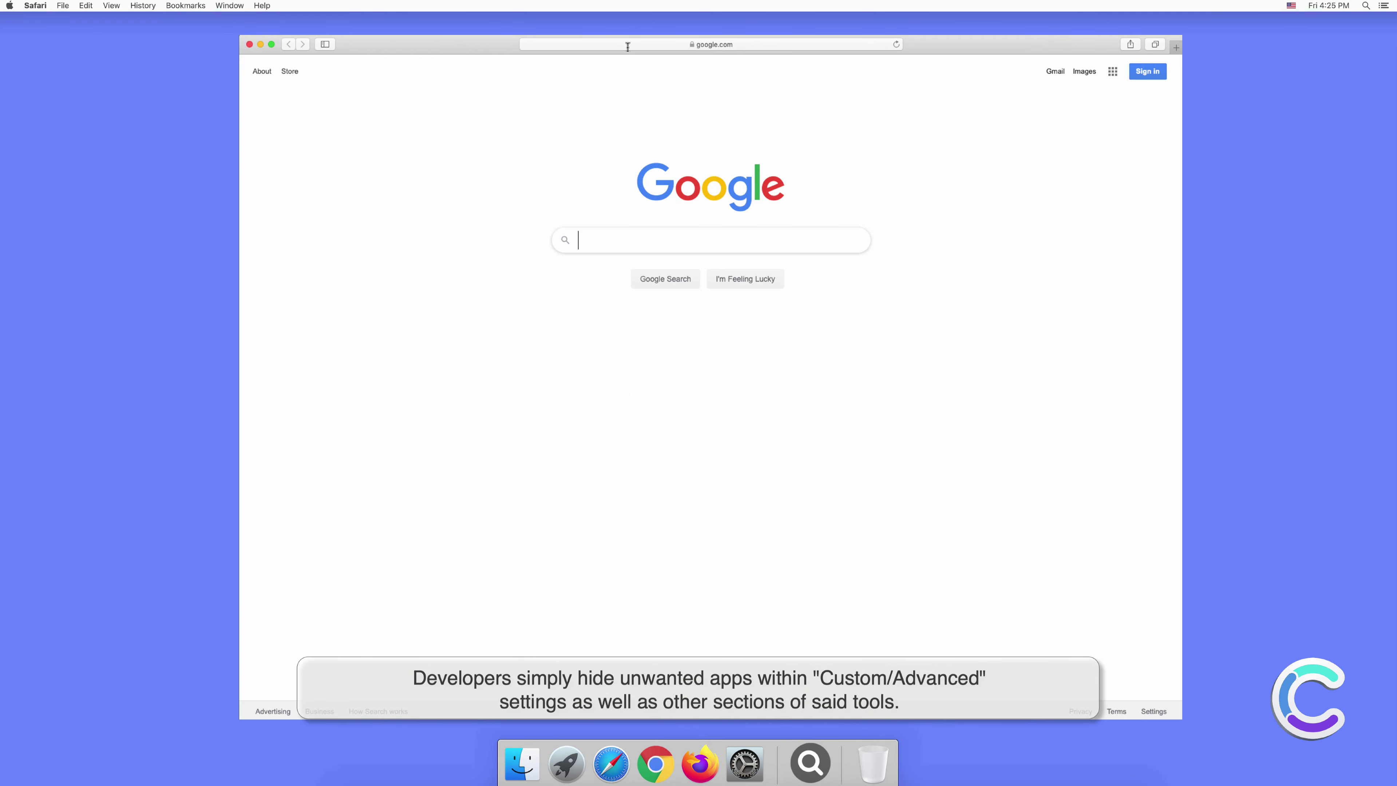
pyautogui.click(627, 45)
pyautogui.write('search engine test')
pyautogui.press('Return')
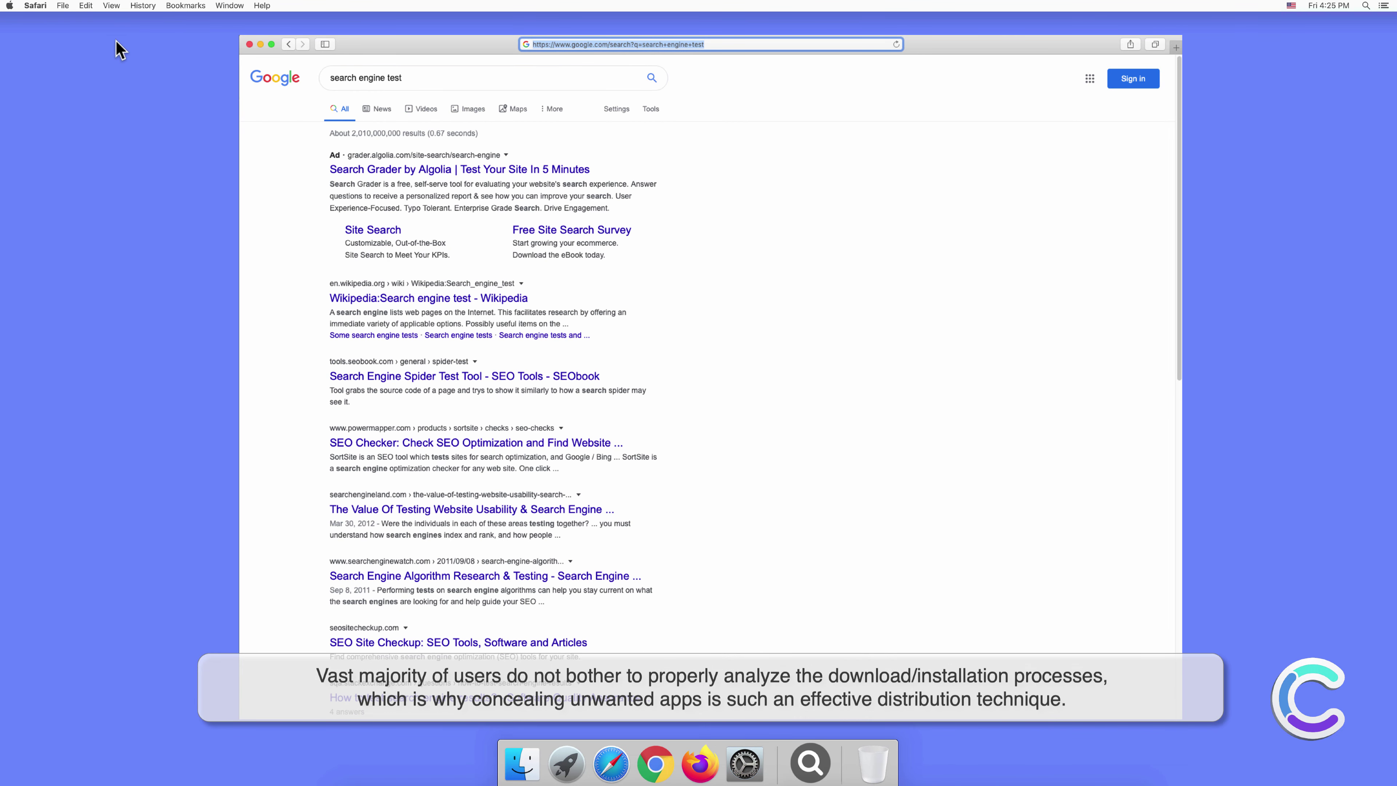
# Check Safari's default search engine setting, leaving it on Yahoo, and close Preferences.
pyautogui.click(35, 5)
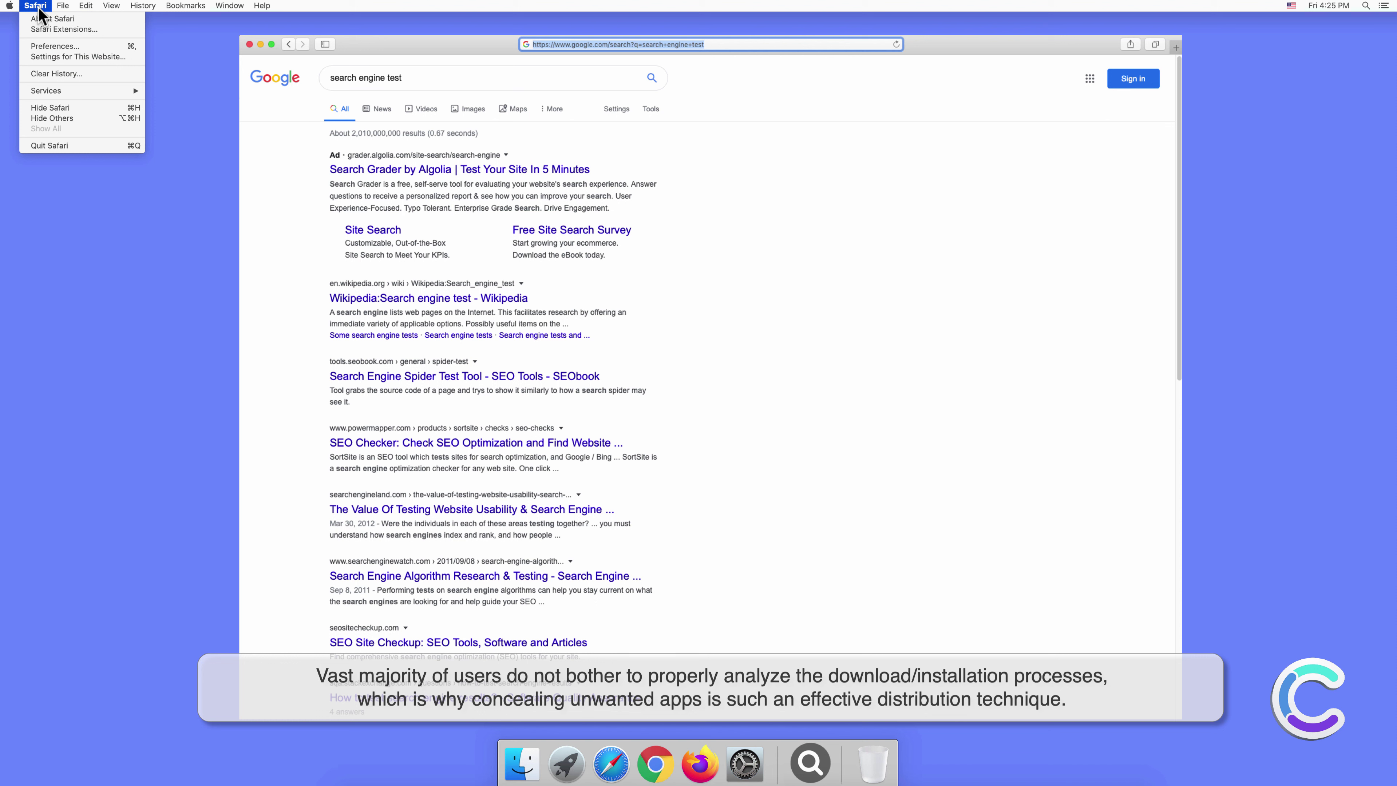
pyautogui.click(54, 45)
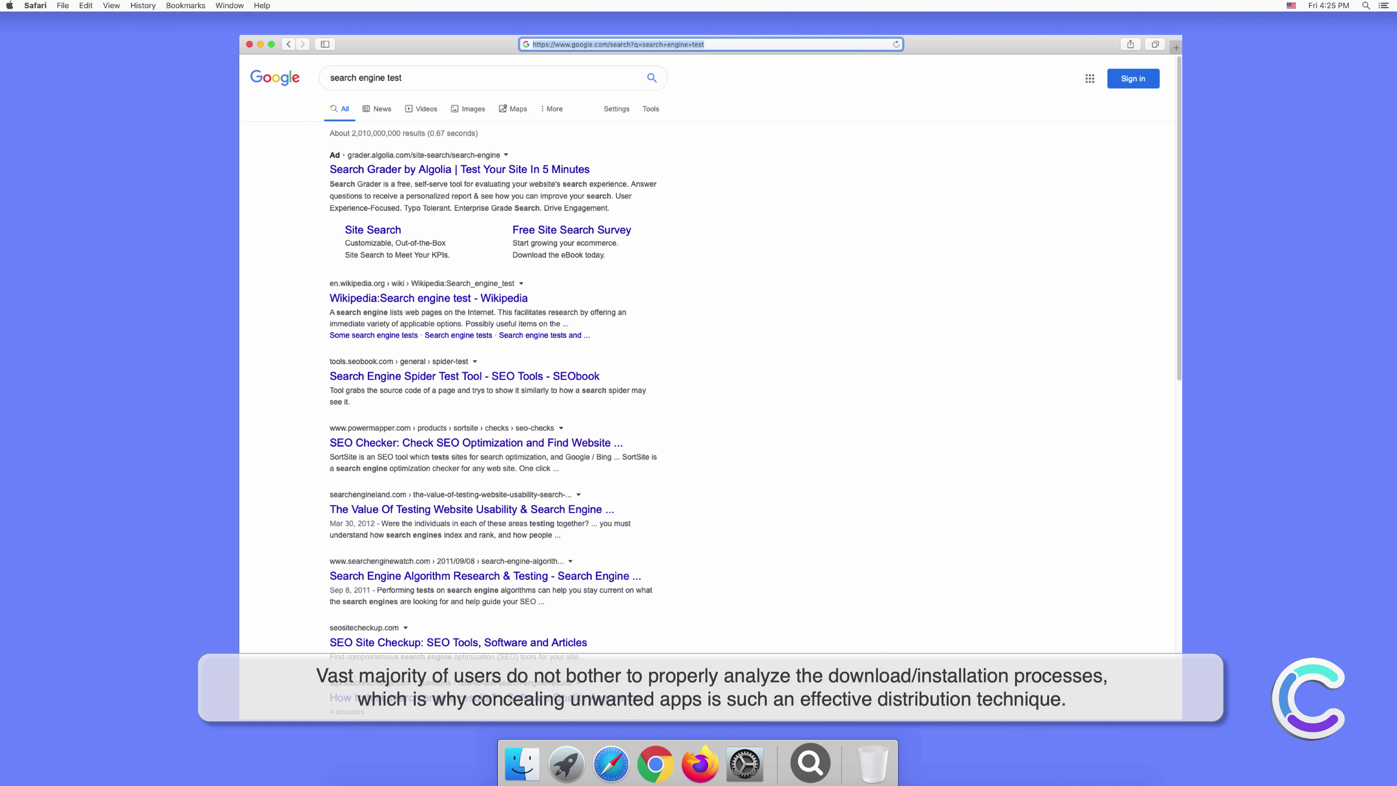
pyautogui.click(854, 279)
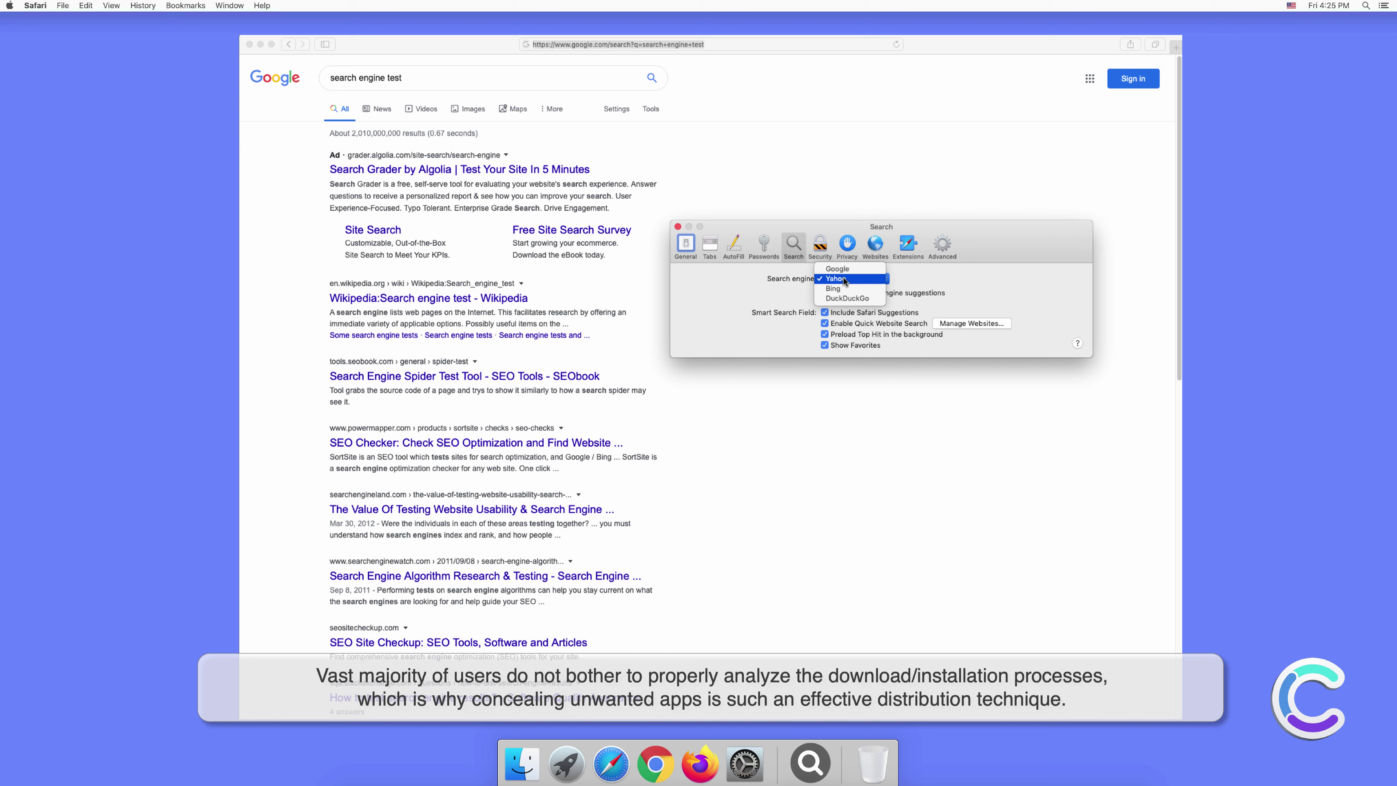
pyautogui.click(841, 280)
pyautogui.click(677, 227)
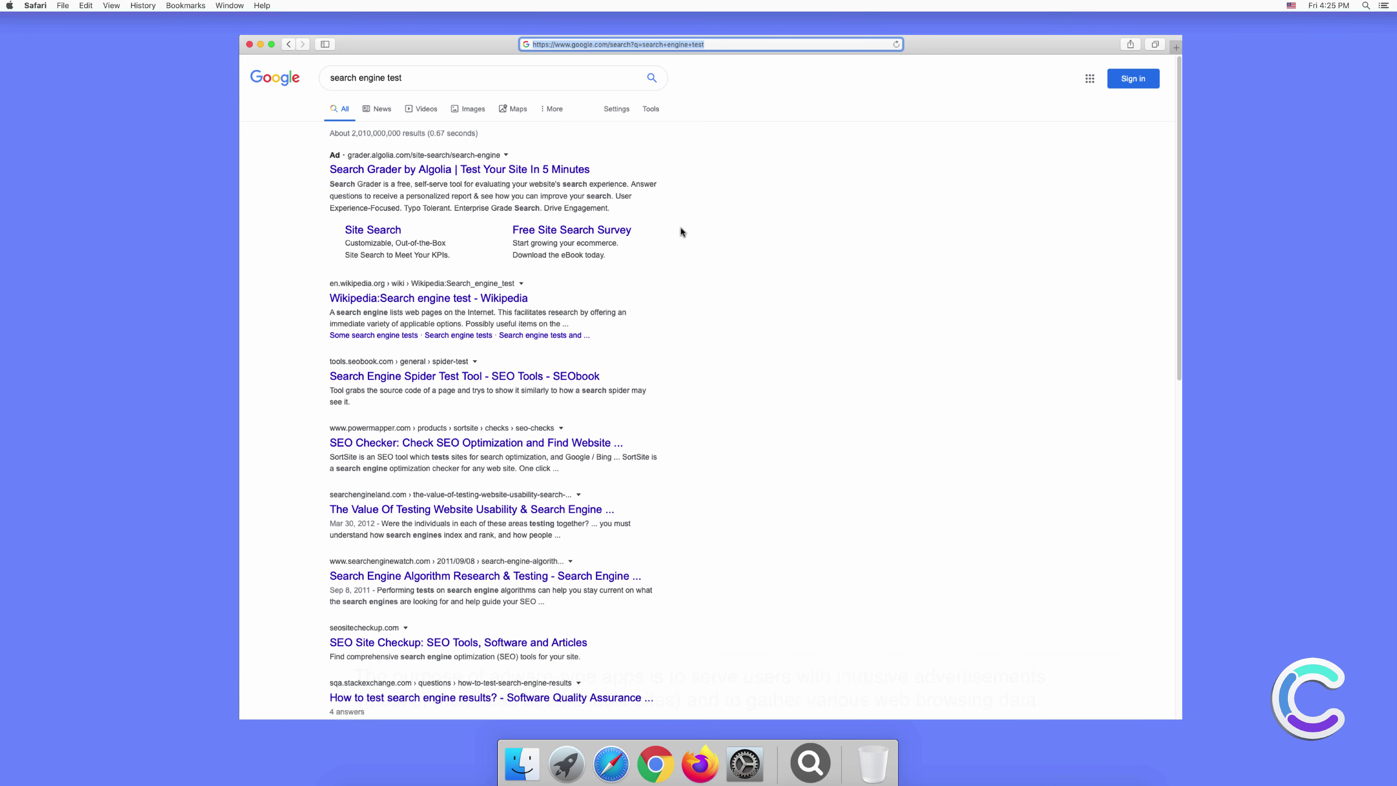
# Search 'testing search engine' in a new Safari tab, then close Safari.
pyautogui.click(1175, 45)
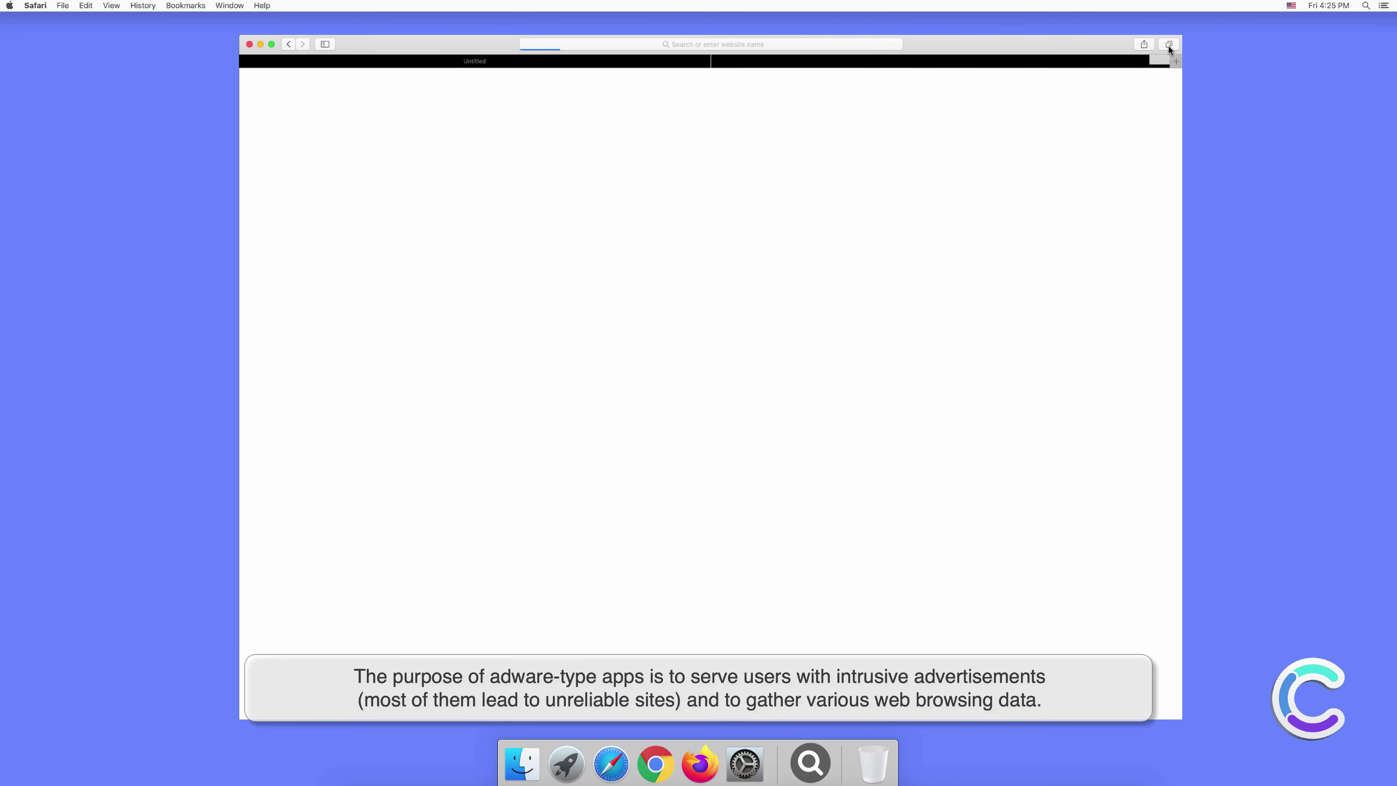
pyautogui.click(783, 43)
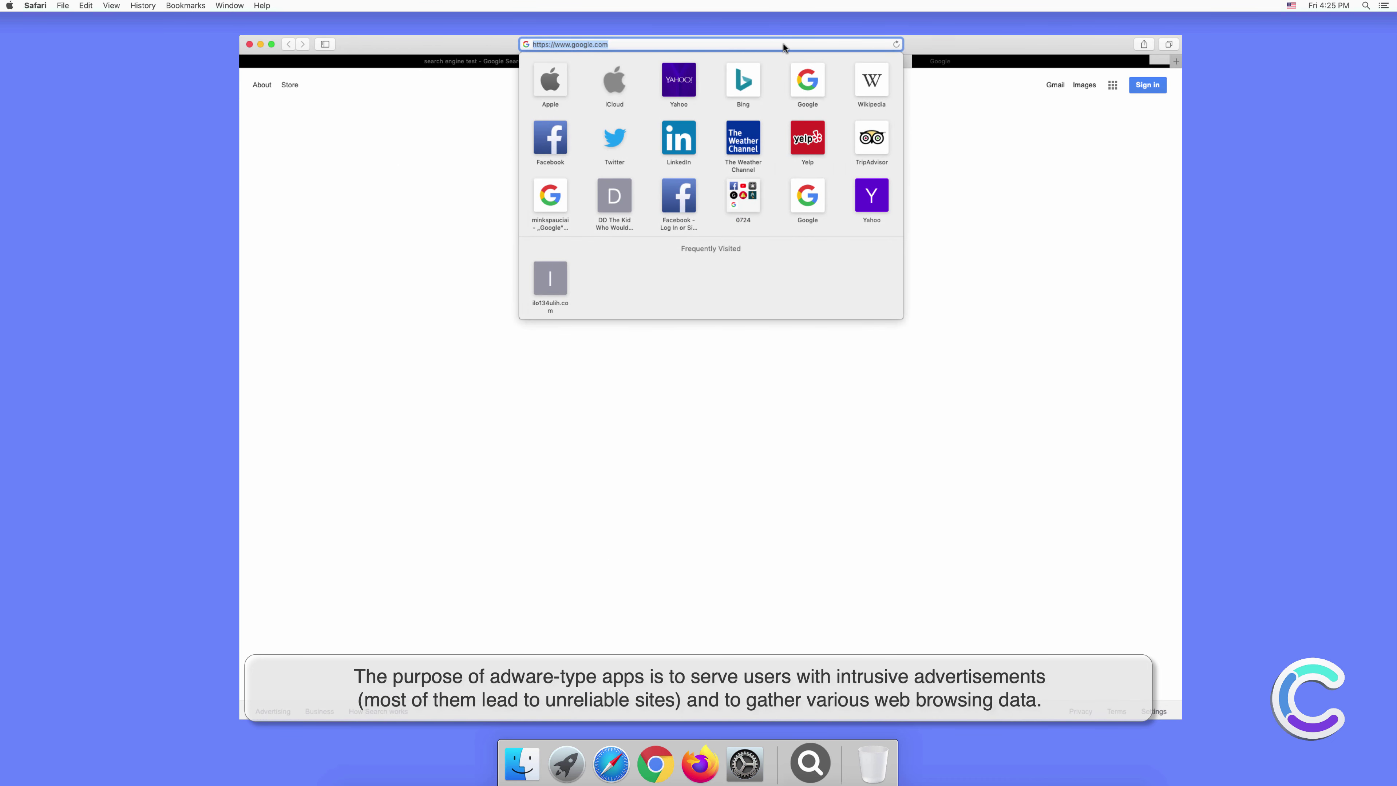
pyautogui.write('testing')
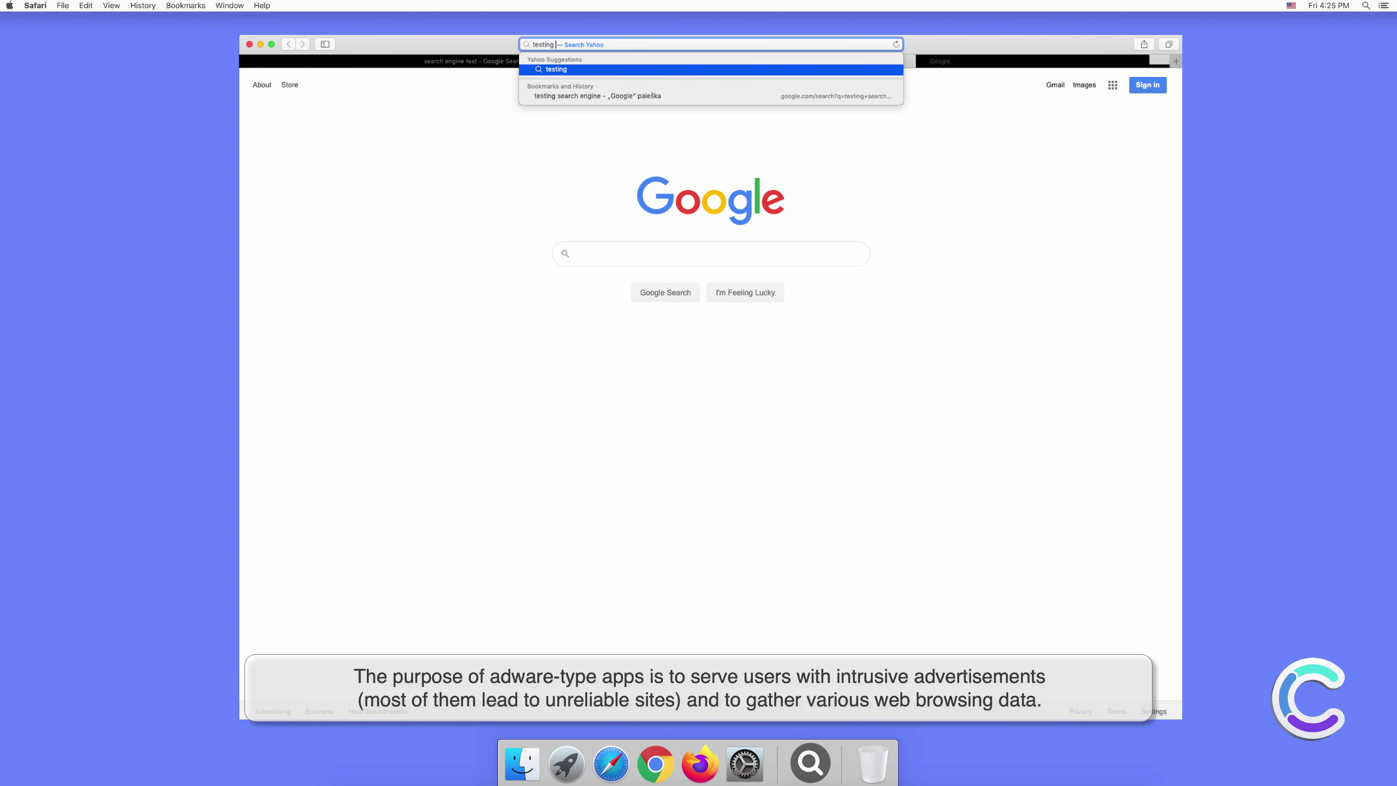
pyautogui.write(' sear')
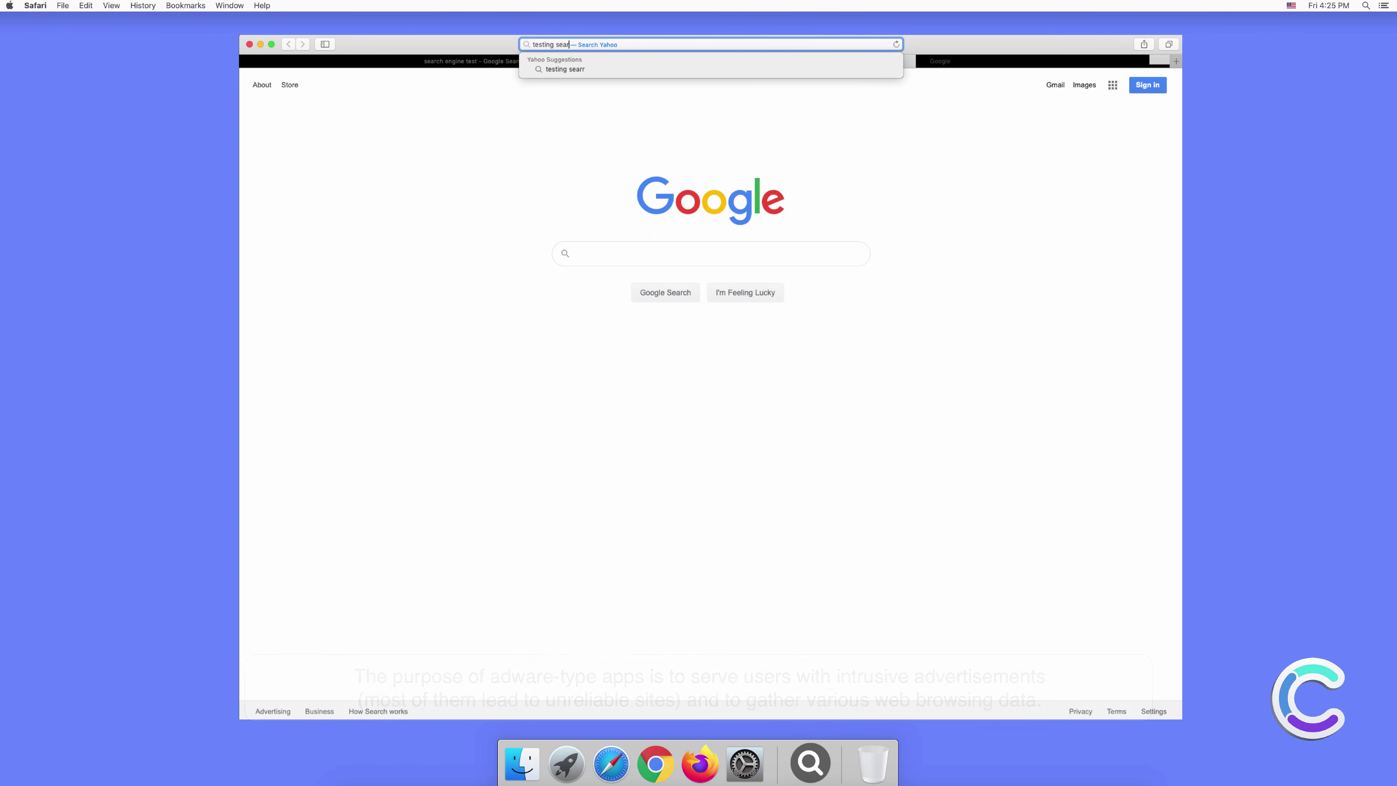
pyautogui.write('ch engine')
pyautogui.press('Return')
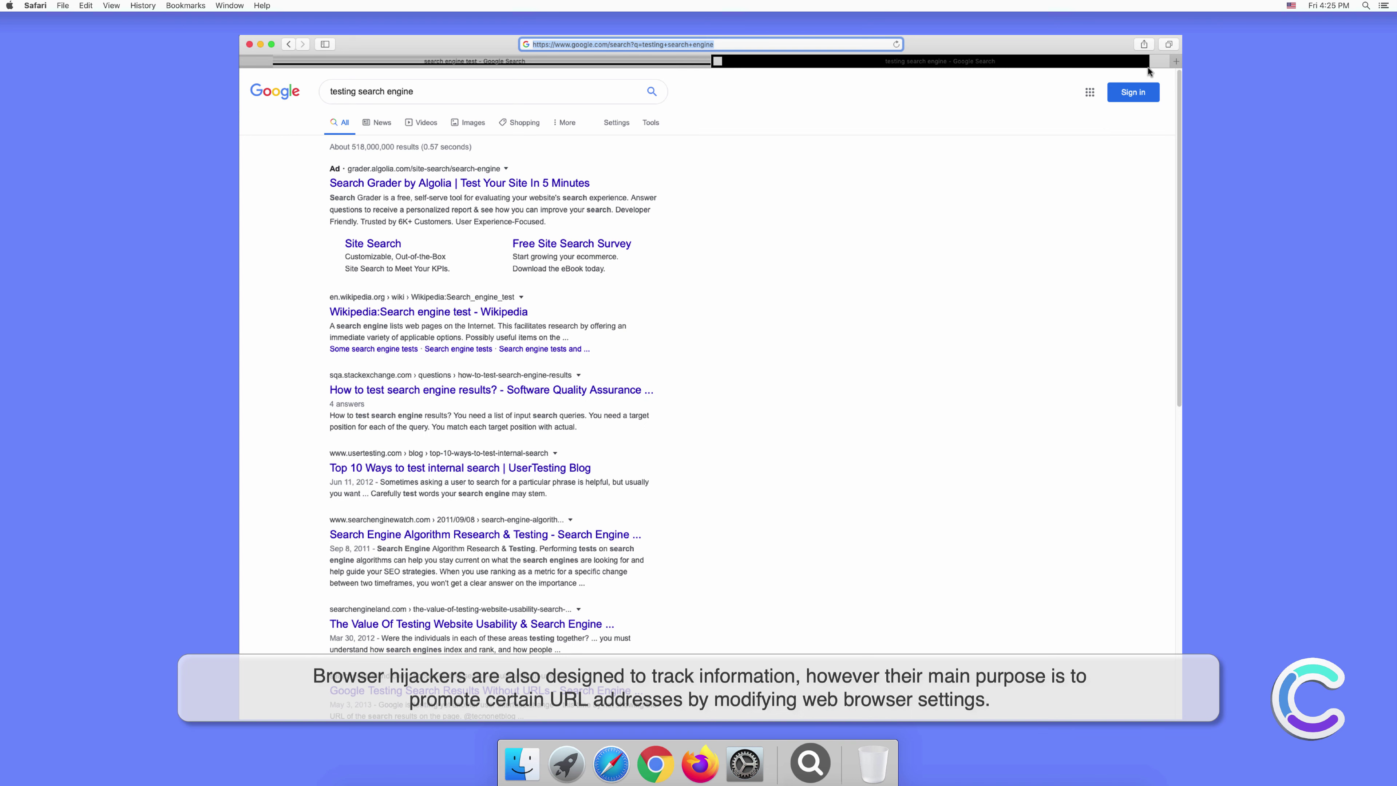
pyautogui.click(691, 267)
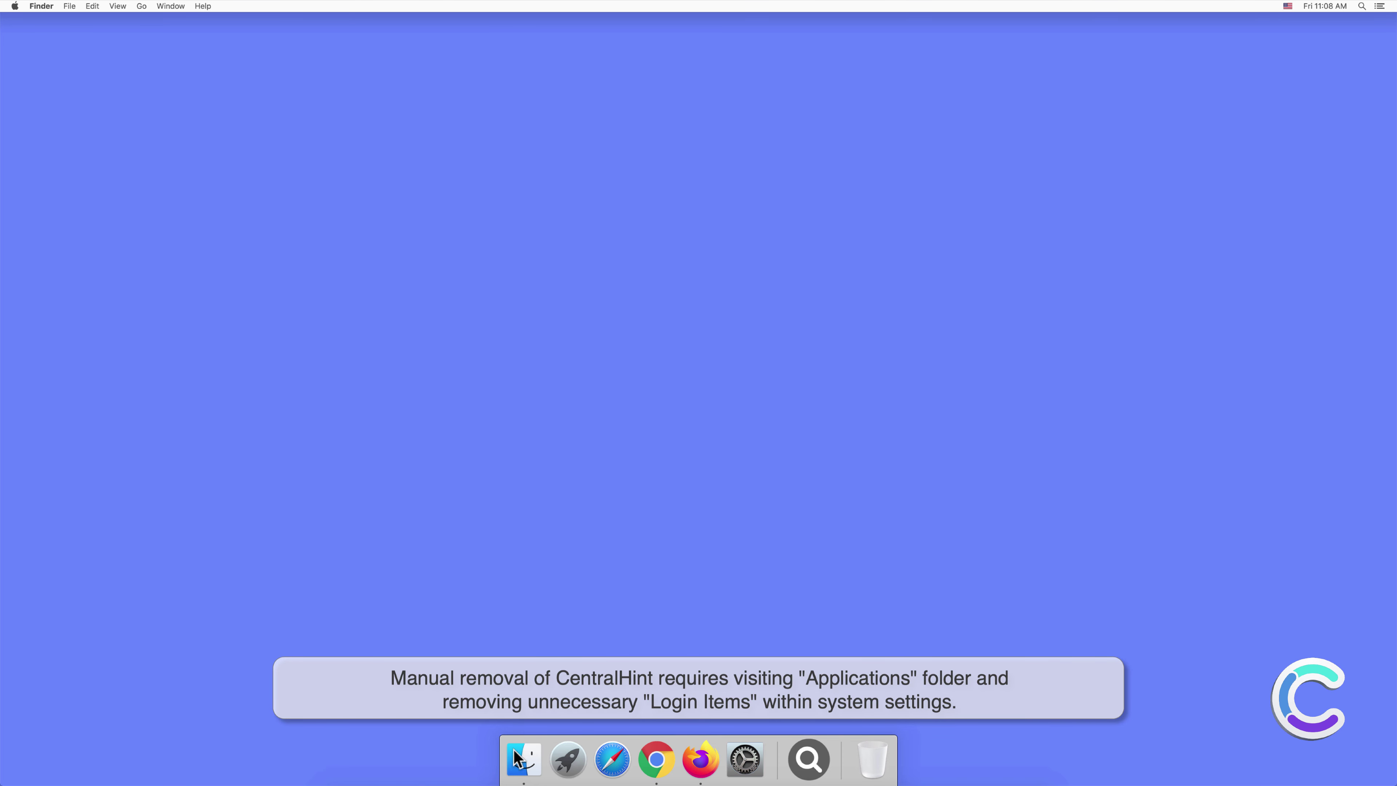
# Move CentralHint from Finder's Applications folder to the Trash and close the window.
pyautogui.click(518, 758)
pyautogui.click(536, 298)
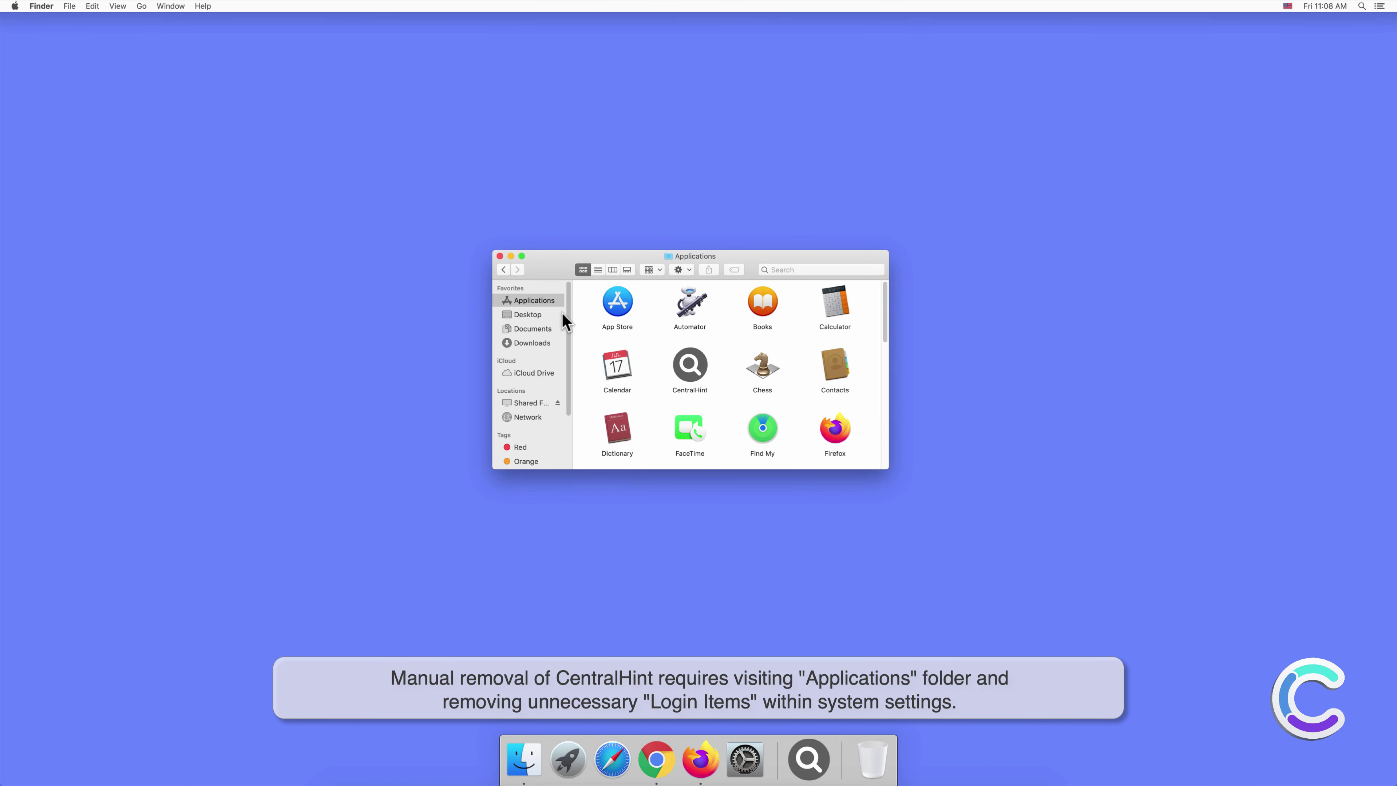
pyautogui.rightClick(694, 368)
pyautogui.click(711, 404)
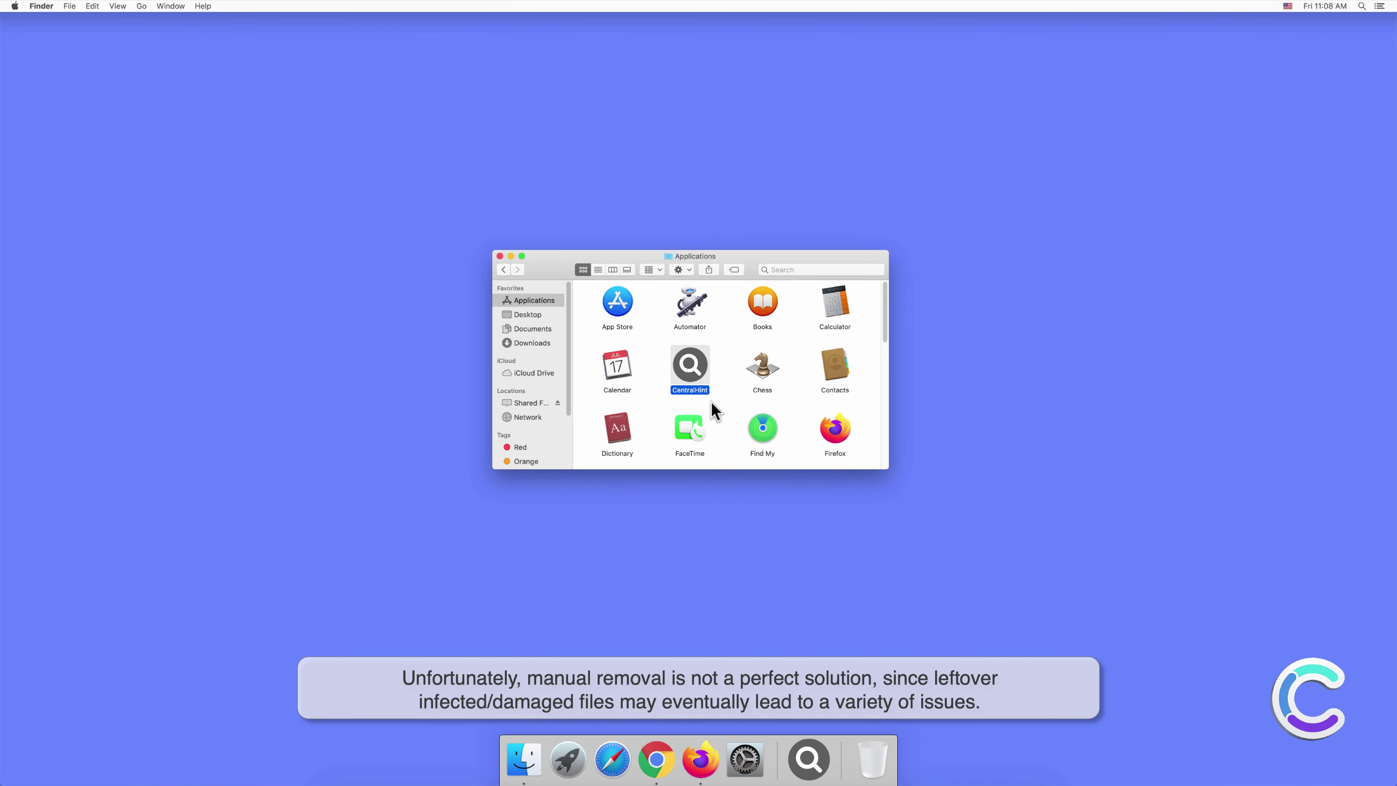
pyautogui.click(500, 256)
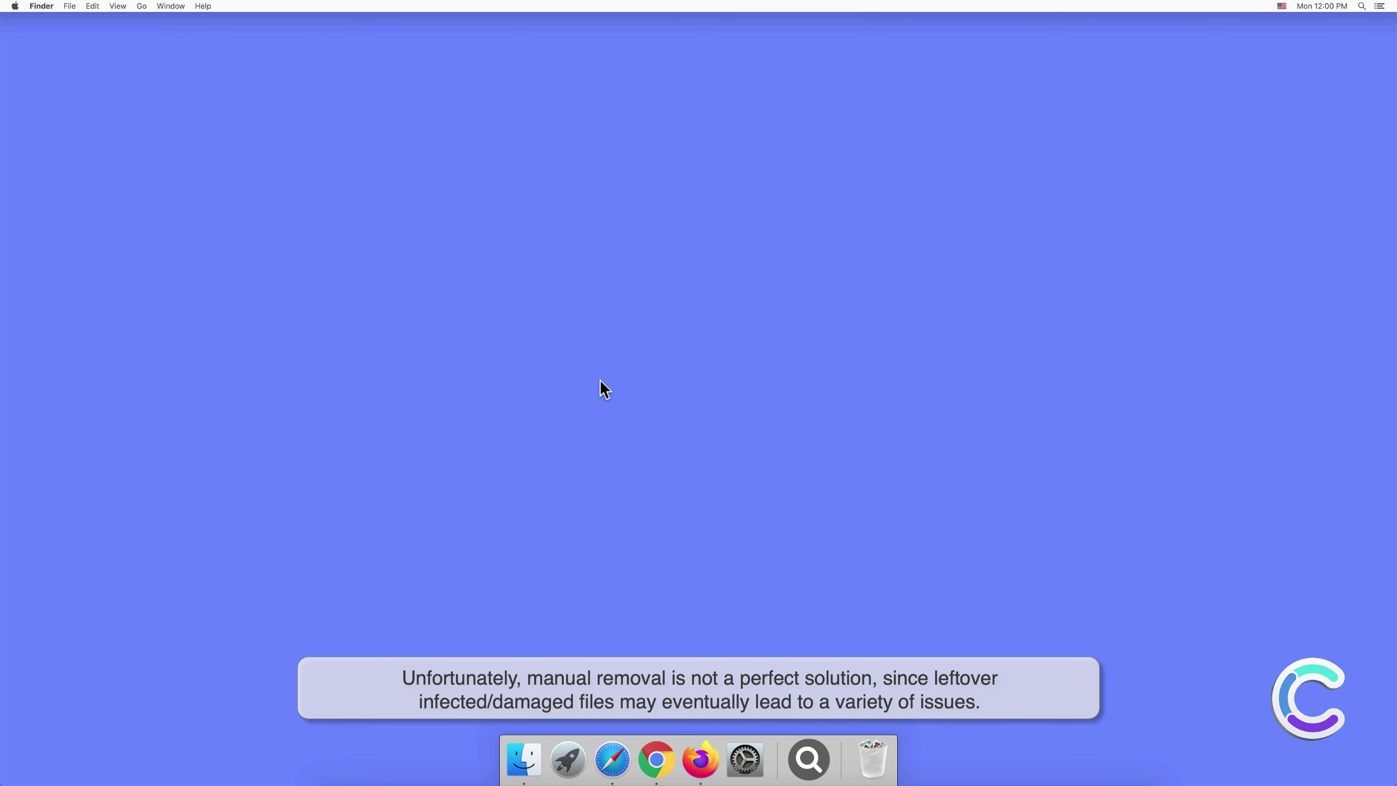
# View the empty Login Items list under Users & Groups in System Preferences.
pyautogui.click(746, 759)
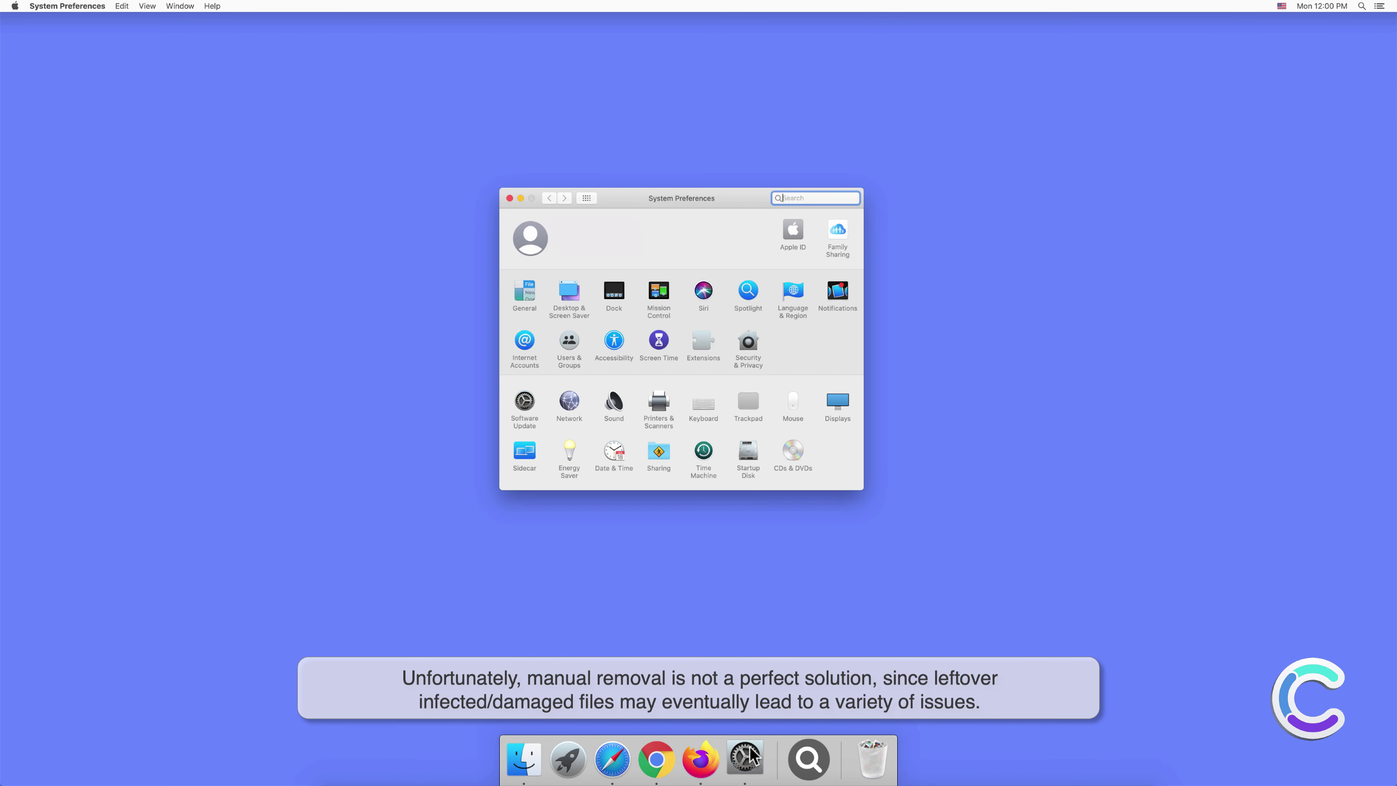
pyautogui.click(567, 343)
pyautogui.click(751, 224)
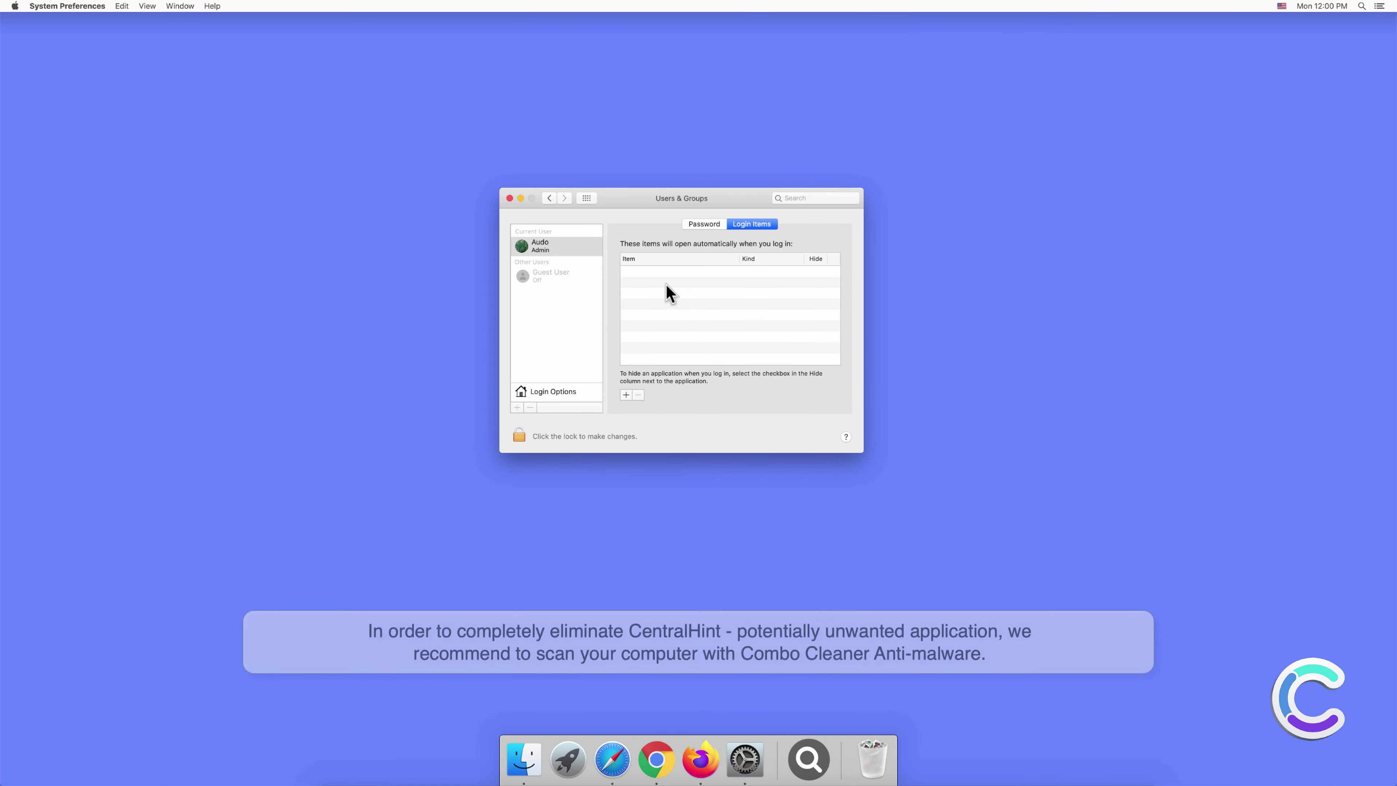
# Close System Preferences and remove the magnifier search app's icon from the Dock.
pyautogui.click(509, 199)
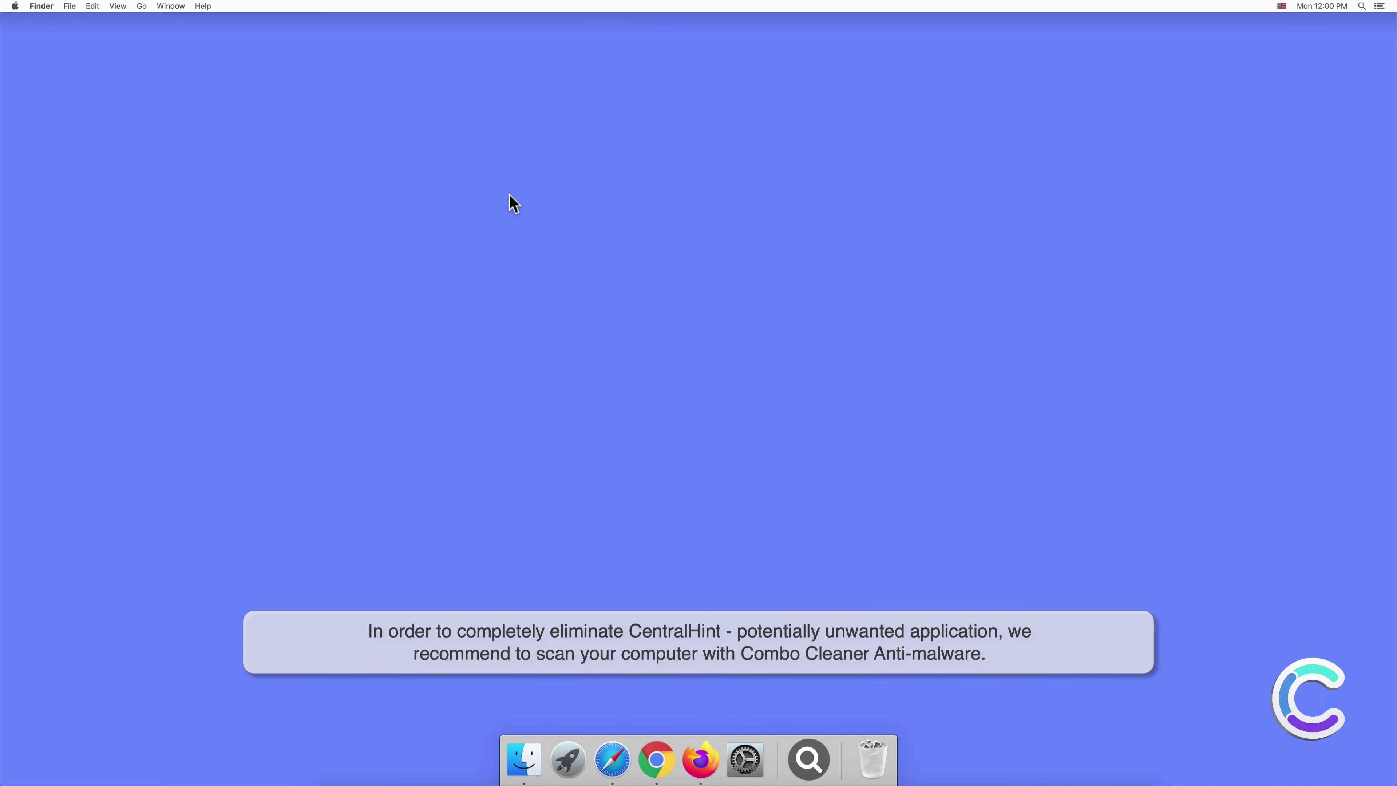
pyautogui.rightClick(808, 743)
pyautogui.moveTo(837, 688)
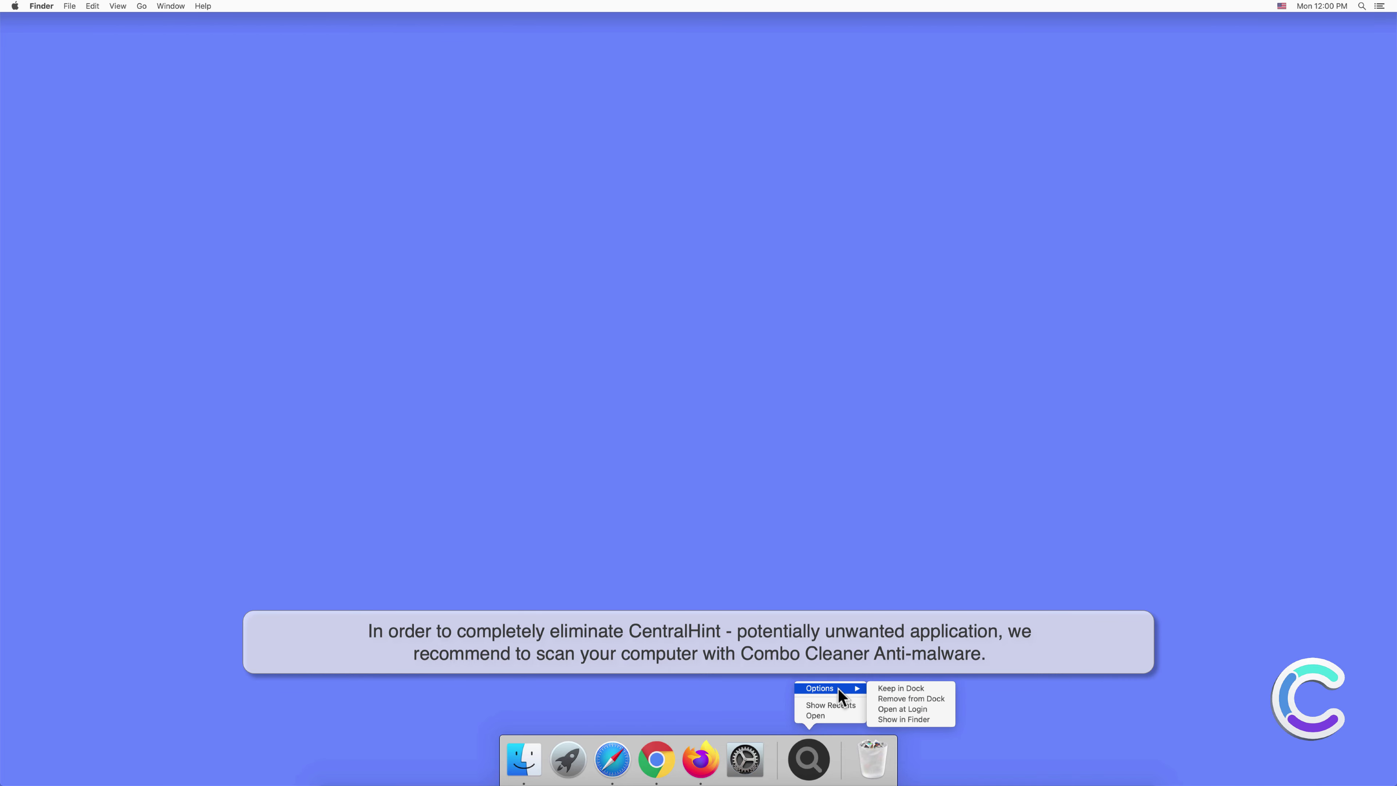
pyautogui.click(883, 697)
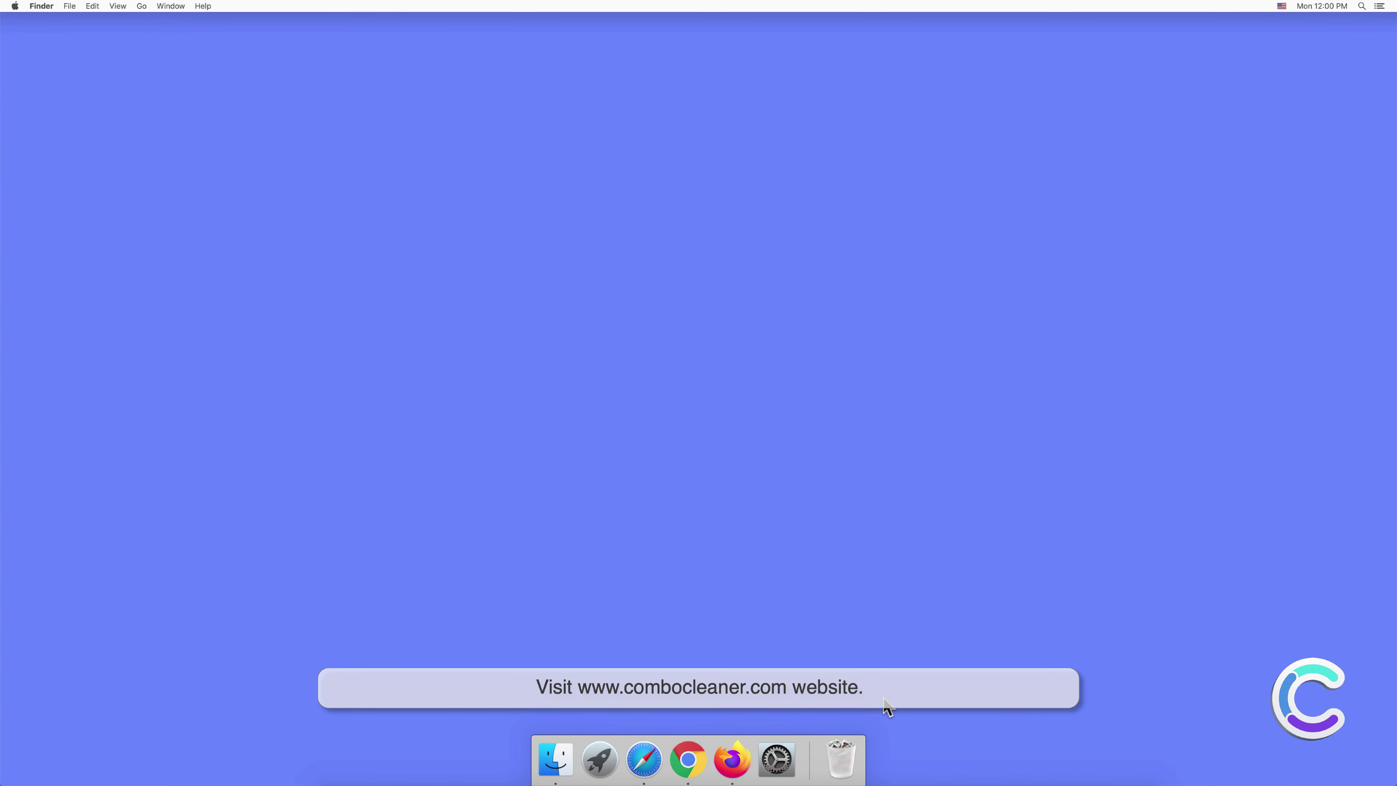
pyautogui.click(643, 760)
pyautogui.write('w')
pyautogui.write('ww')
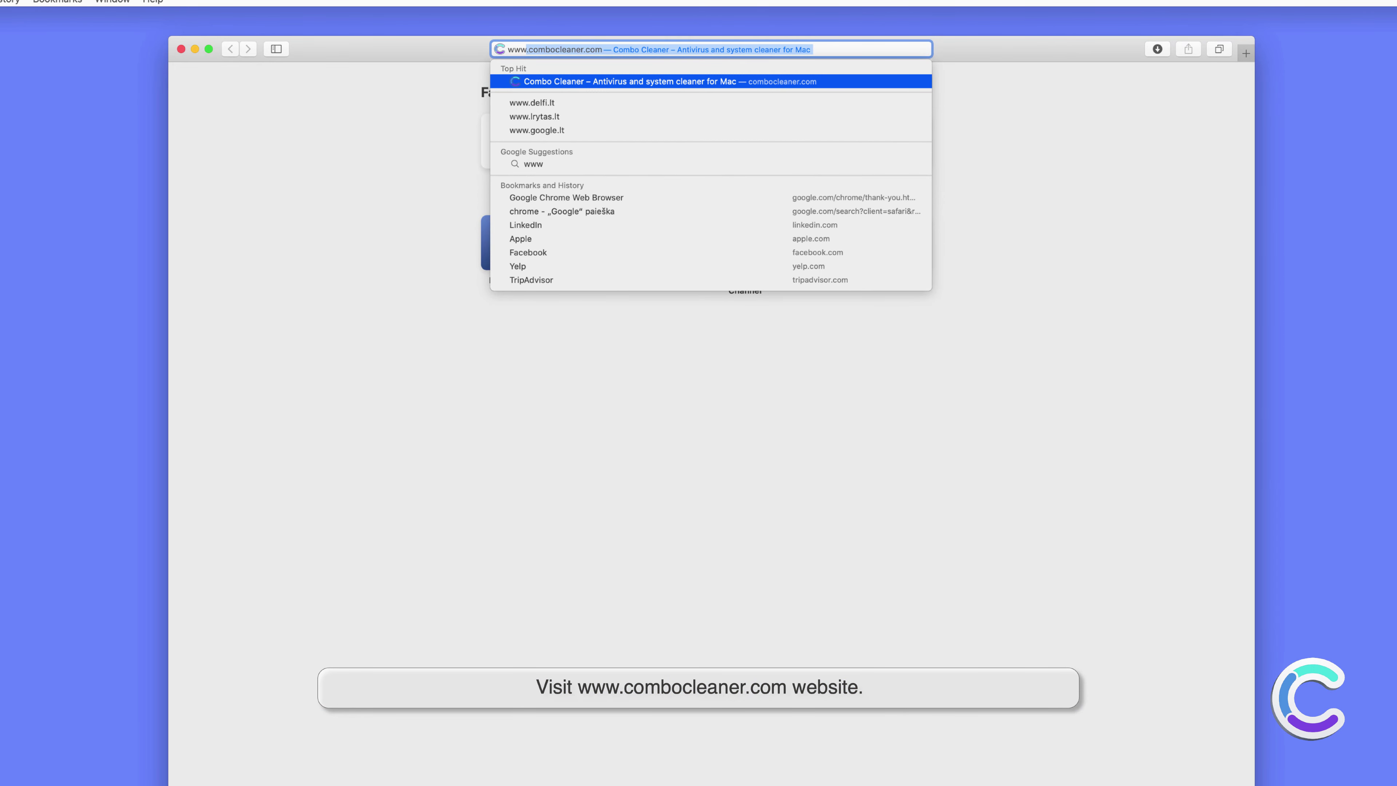
pyautogui.write('.combocleaner')
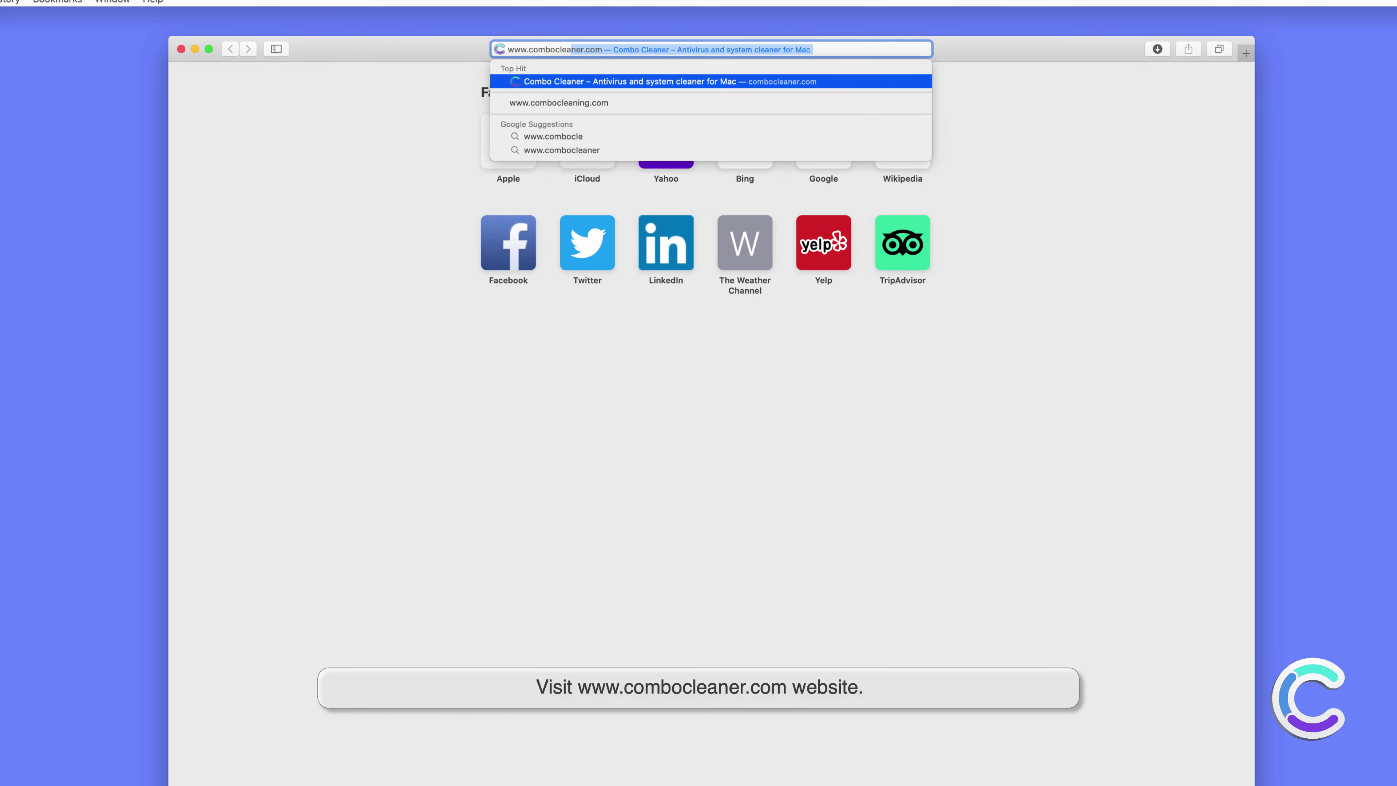
pyautogui.write('.com')
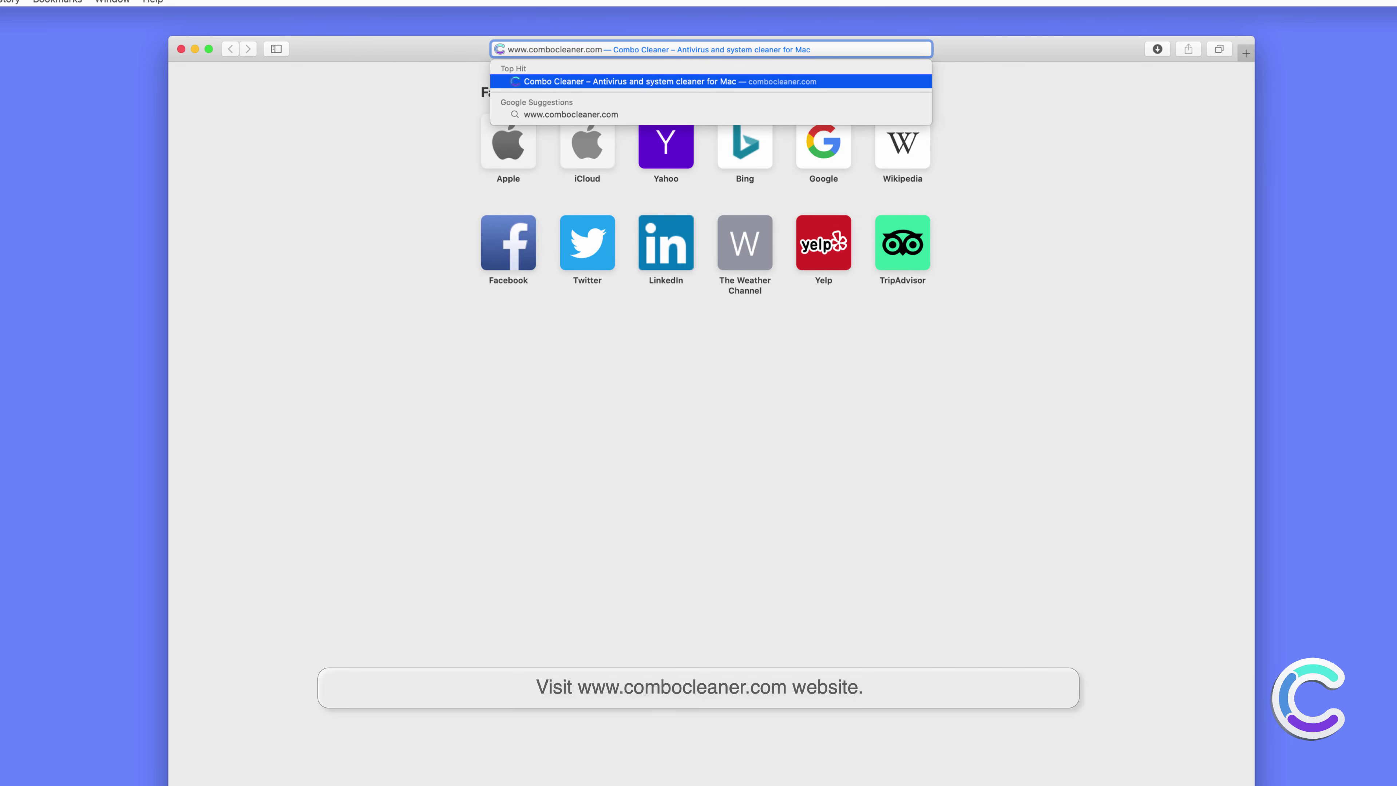
pyautogui.press('Return')
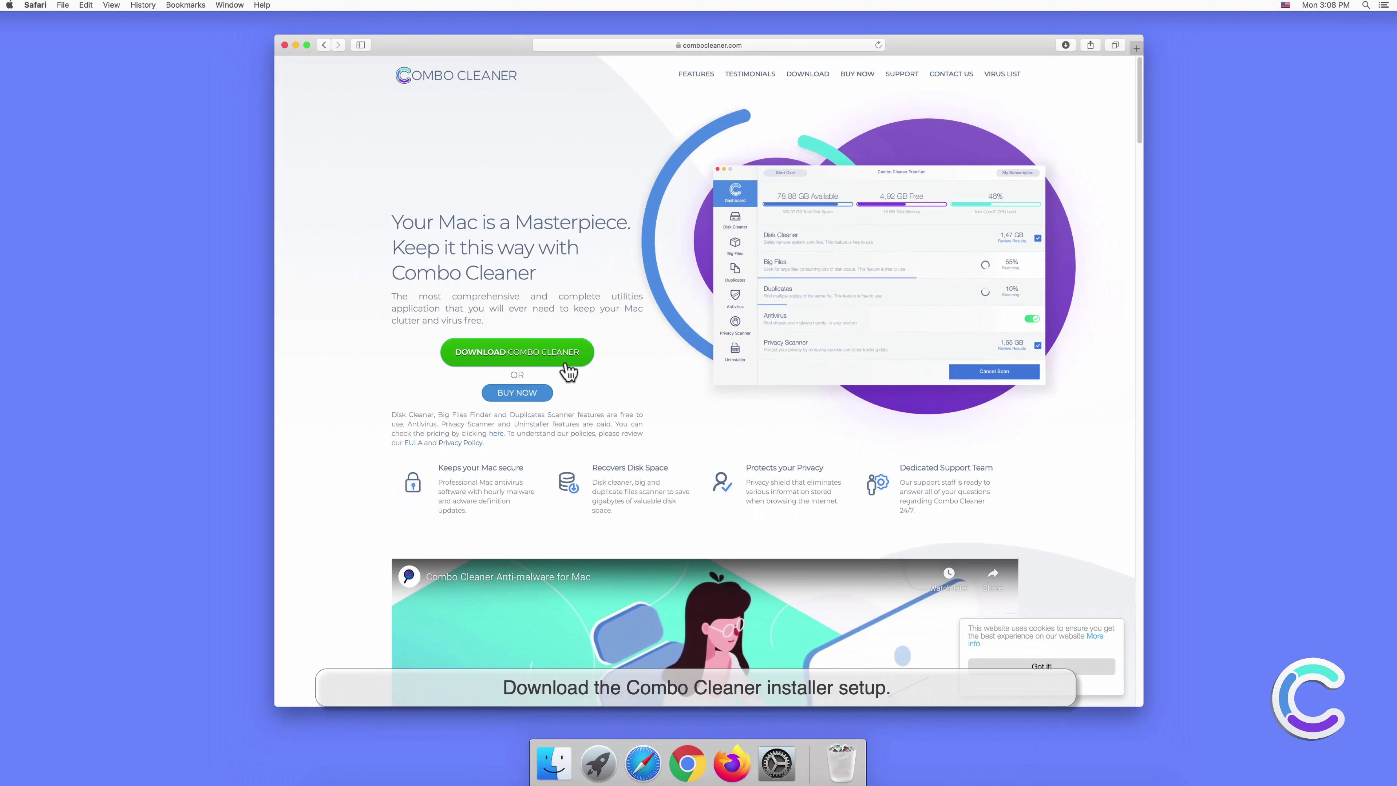
pyautogui.click(548, 435)
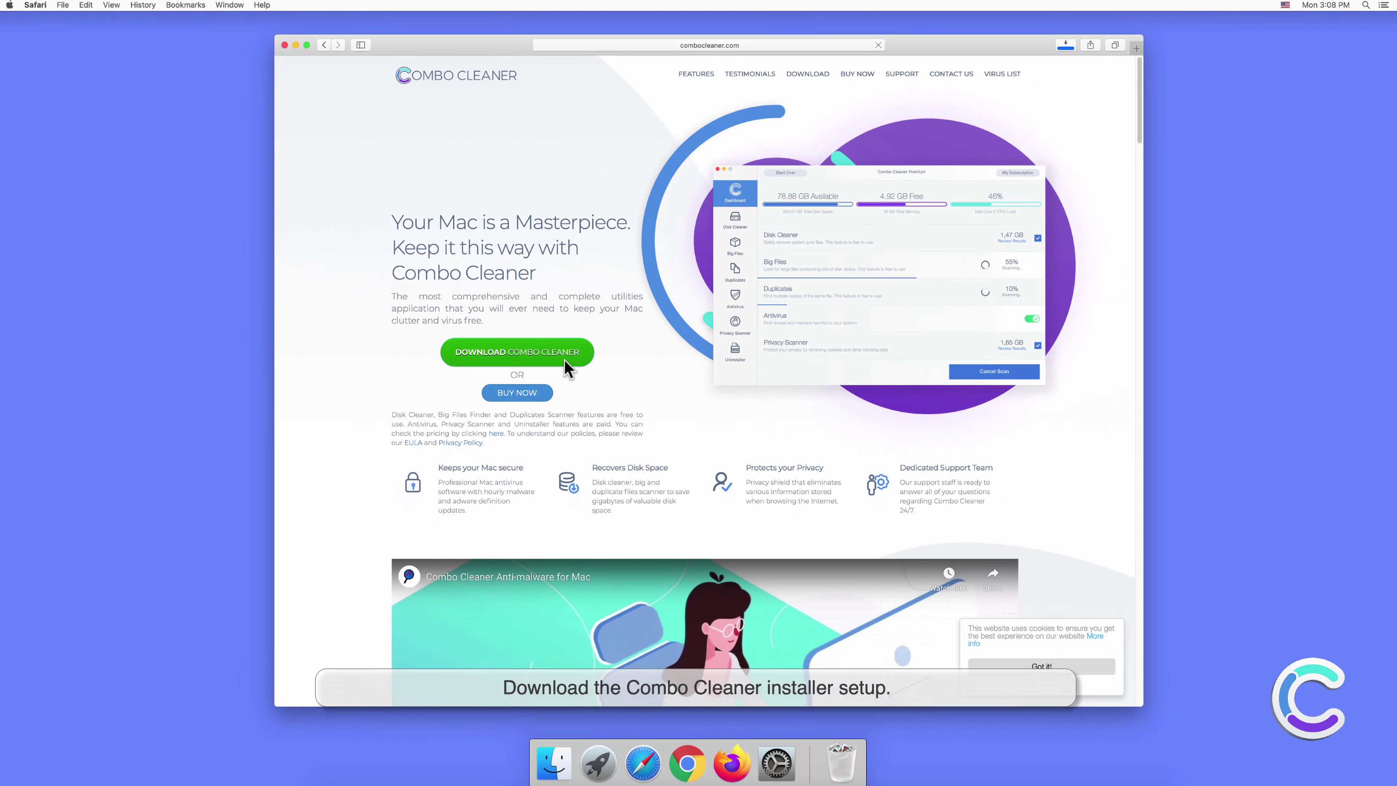
# Open combocleaner.dmg from Safari's downloads list.
pyautogui.click(1061, 47)
pyautogui.click(1055, 89)
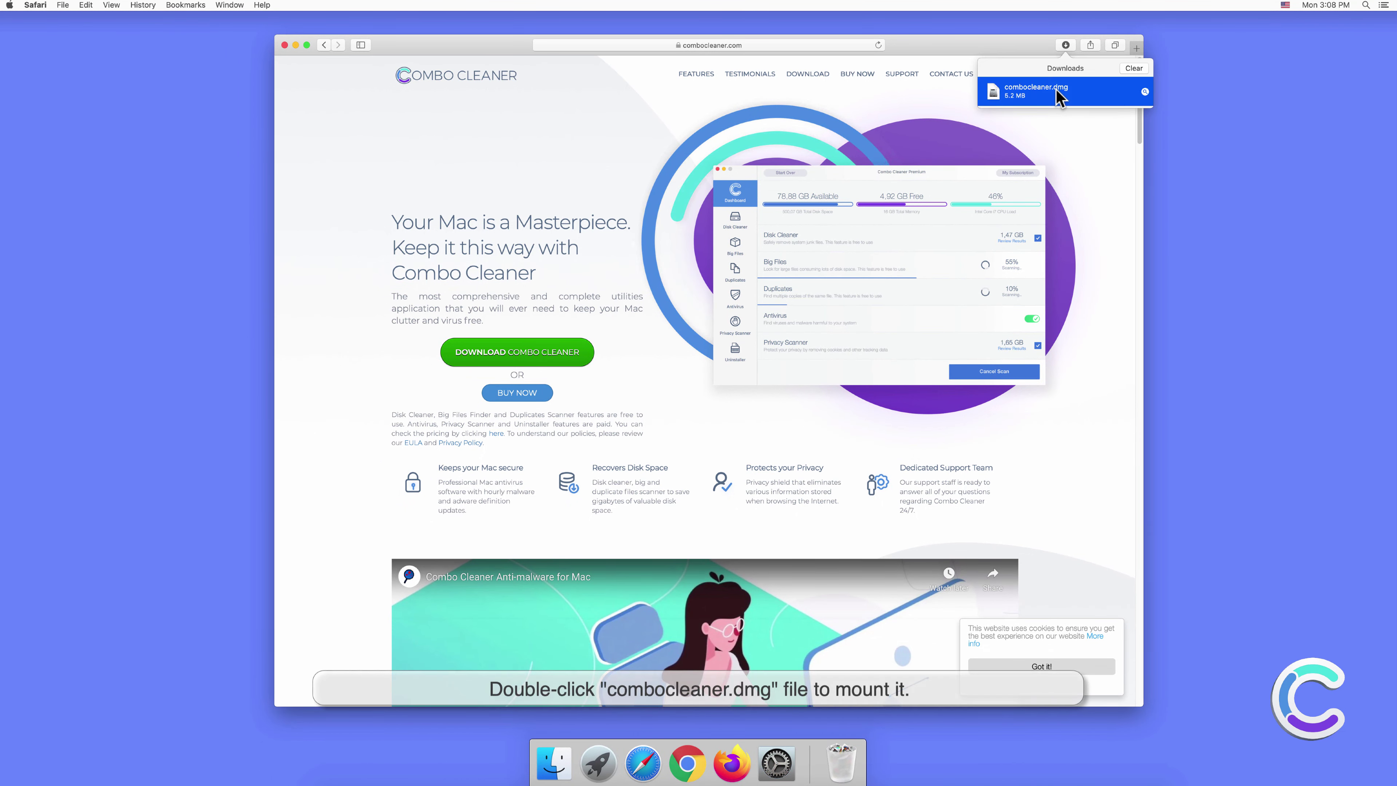
pyautogui.doubleClick(1055, 89)
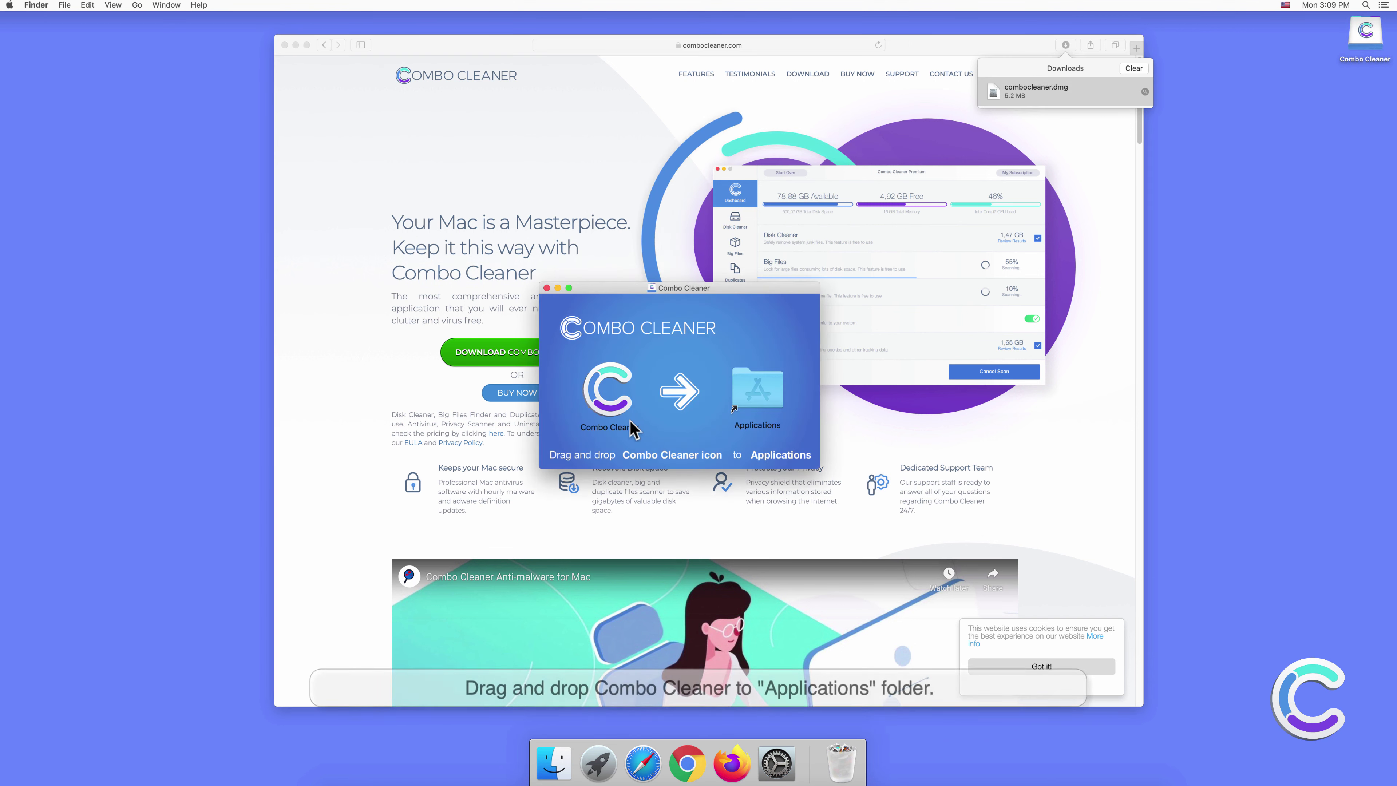
# Copy Combo Cleaner into Applications, then close the installer and Safari windows.
pyautogui.click(603, 410)
pyautogui.moveTo(618, 396); pyautogui.dragTo(749, 410)
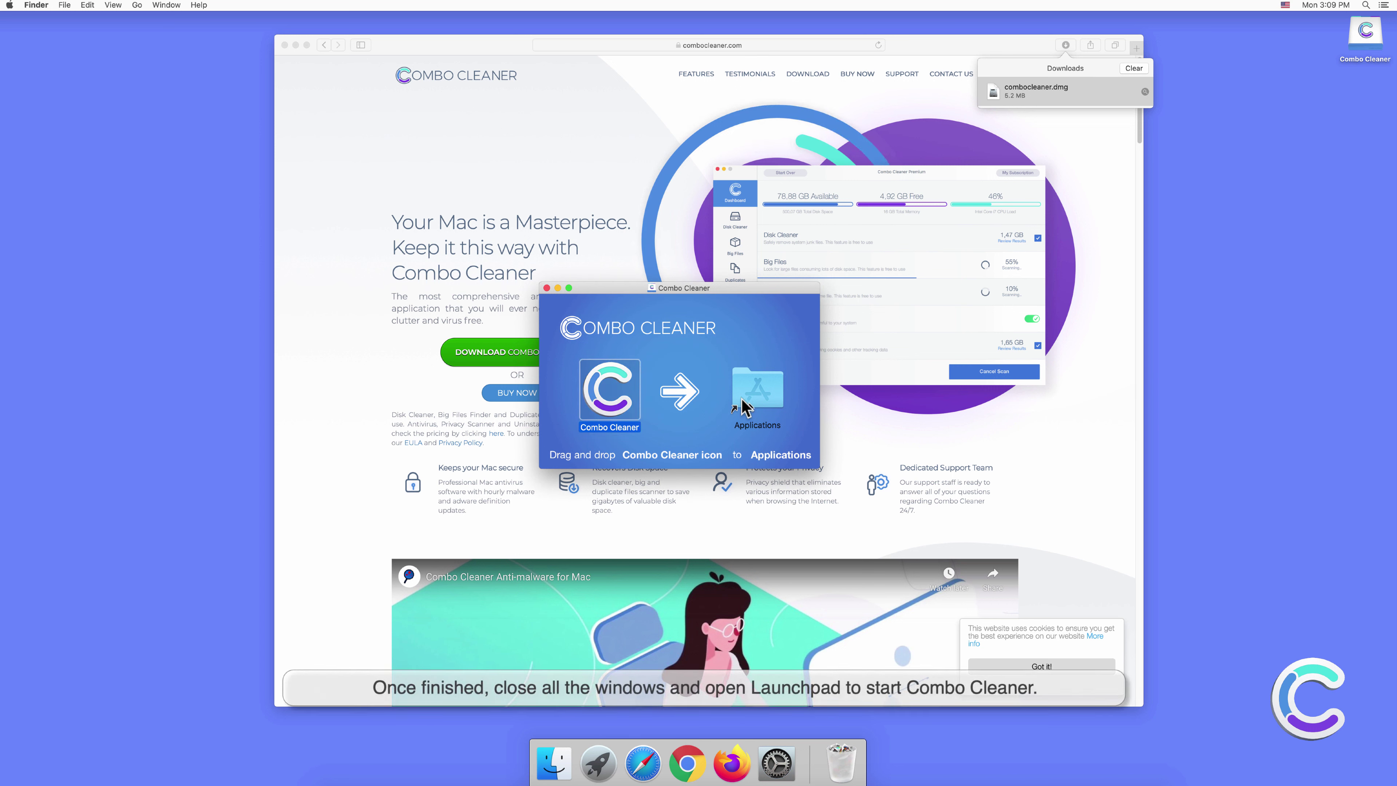
pyautogui.click(547, 288)
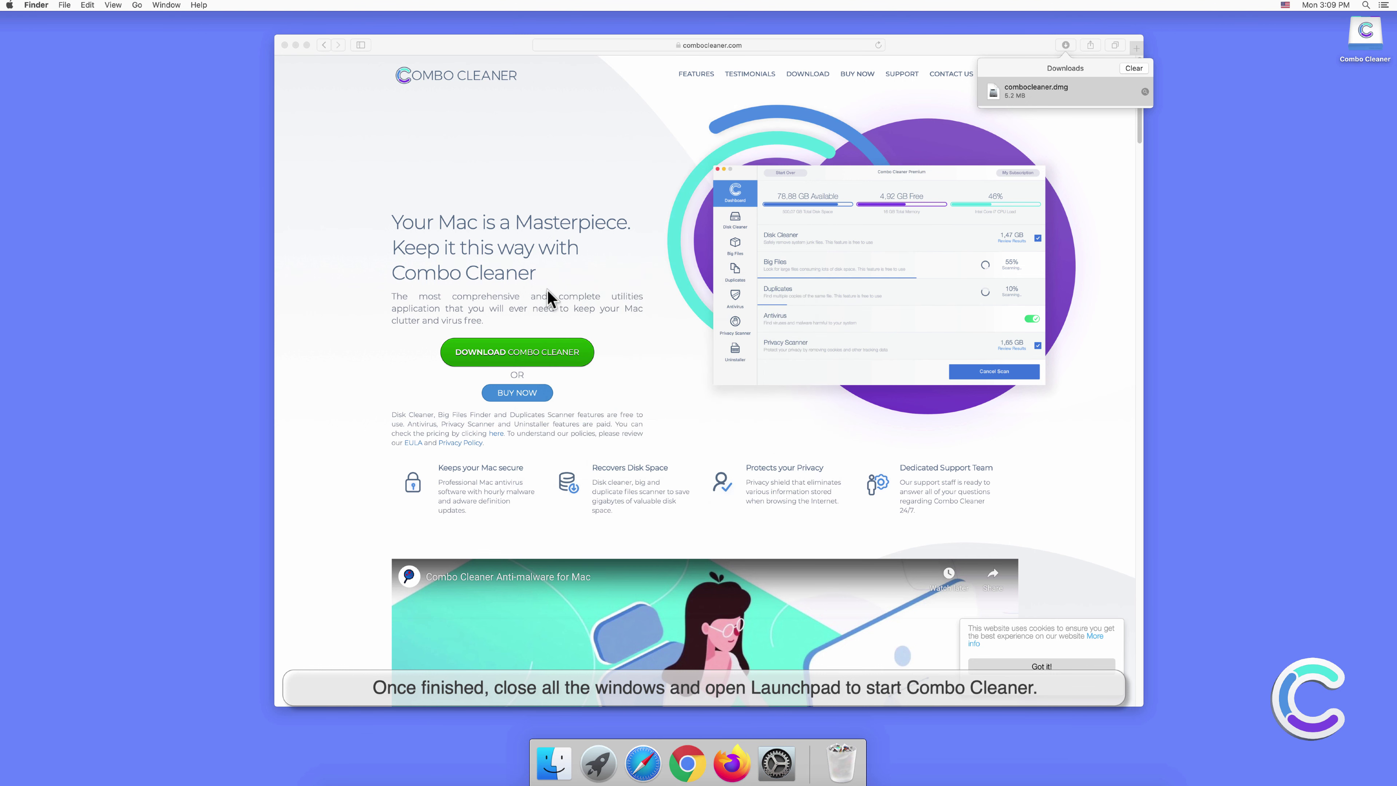
pyautogui.click(285, 45)
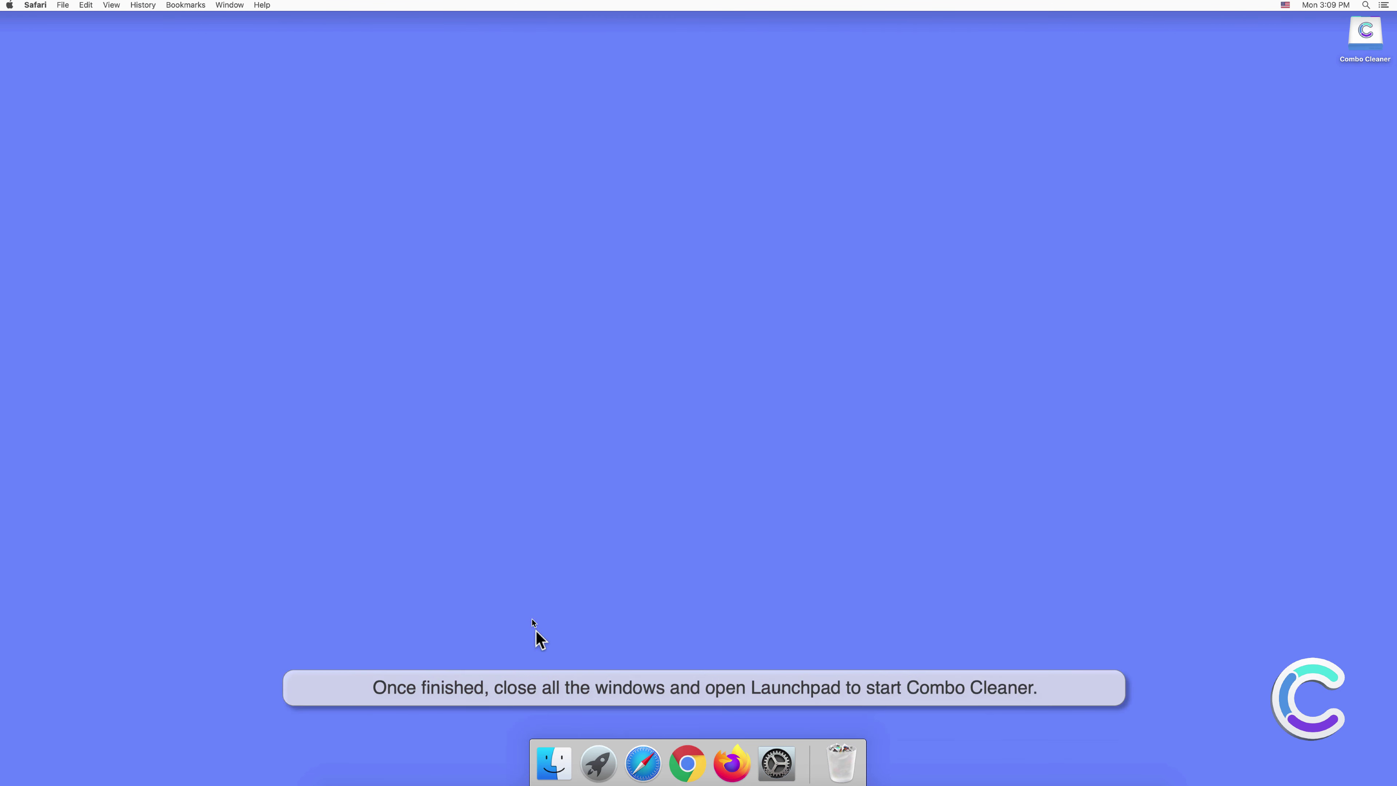
# Launch Combo Cleaner from Launchpad and confirm opening the downloaded app.
pyautogui.click(598, 762)
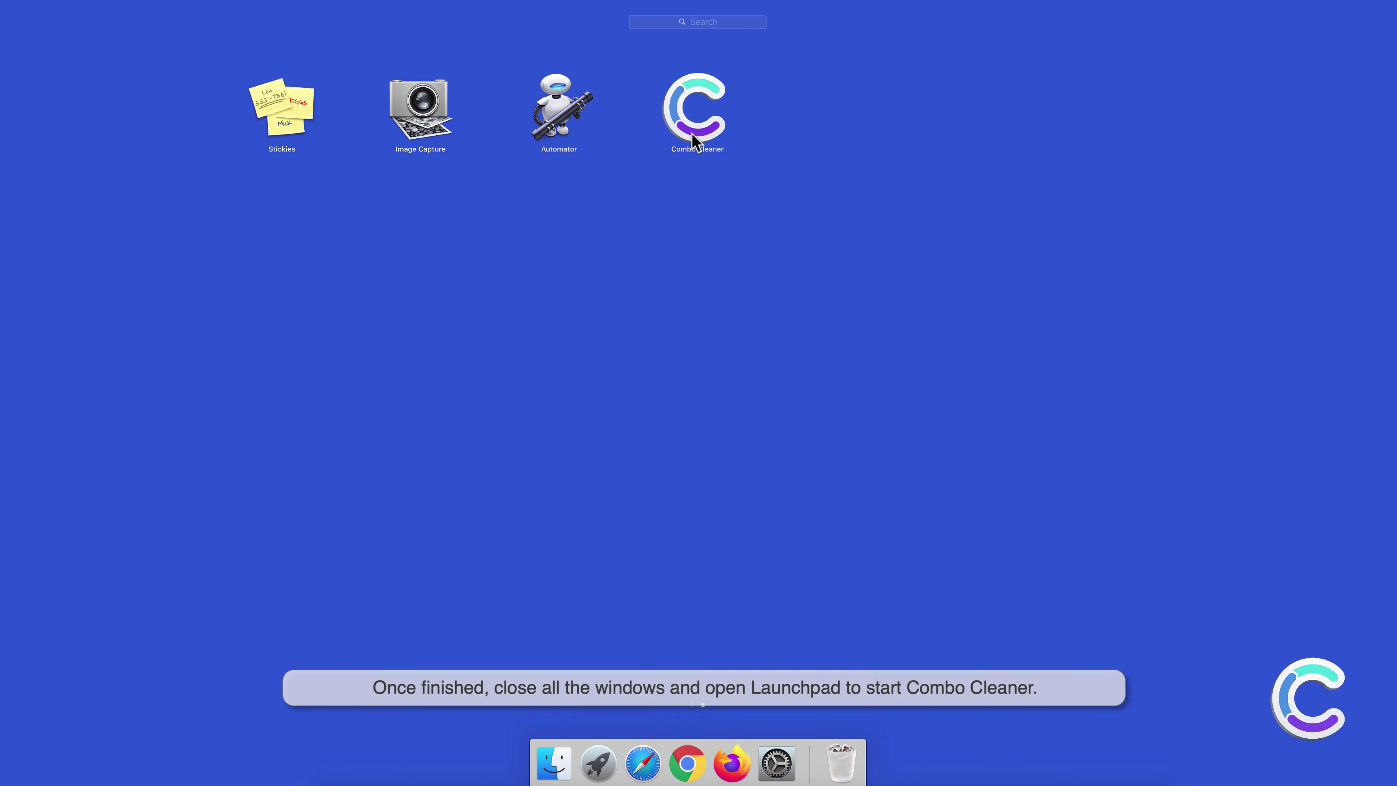
pyautogui.click(693, 135)
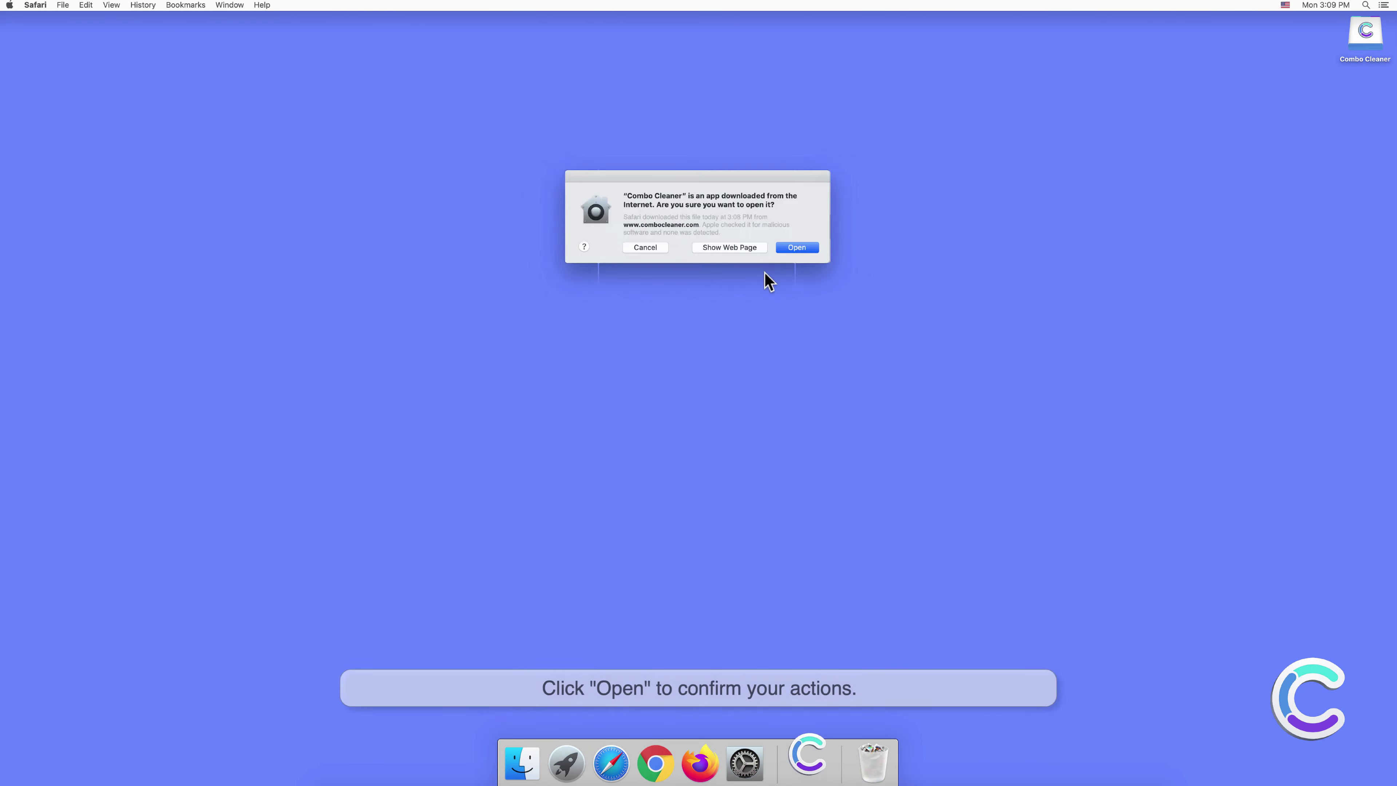
pyautogui.click(802, 247)
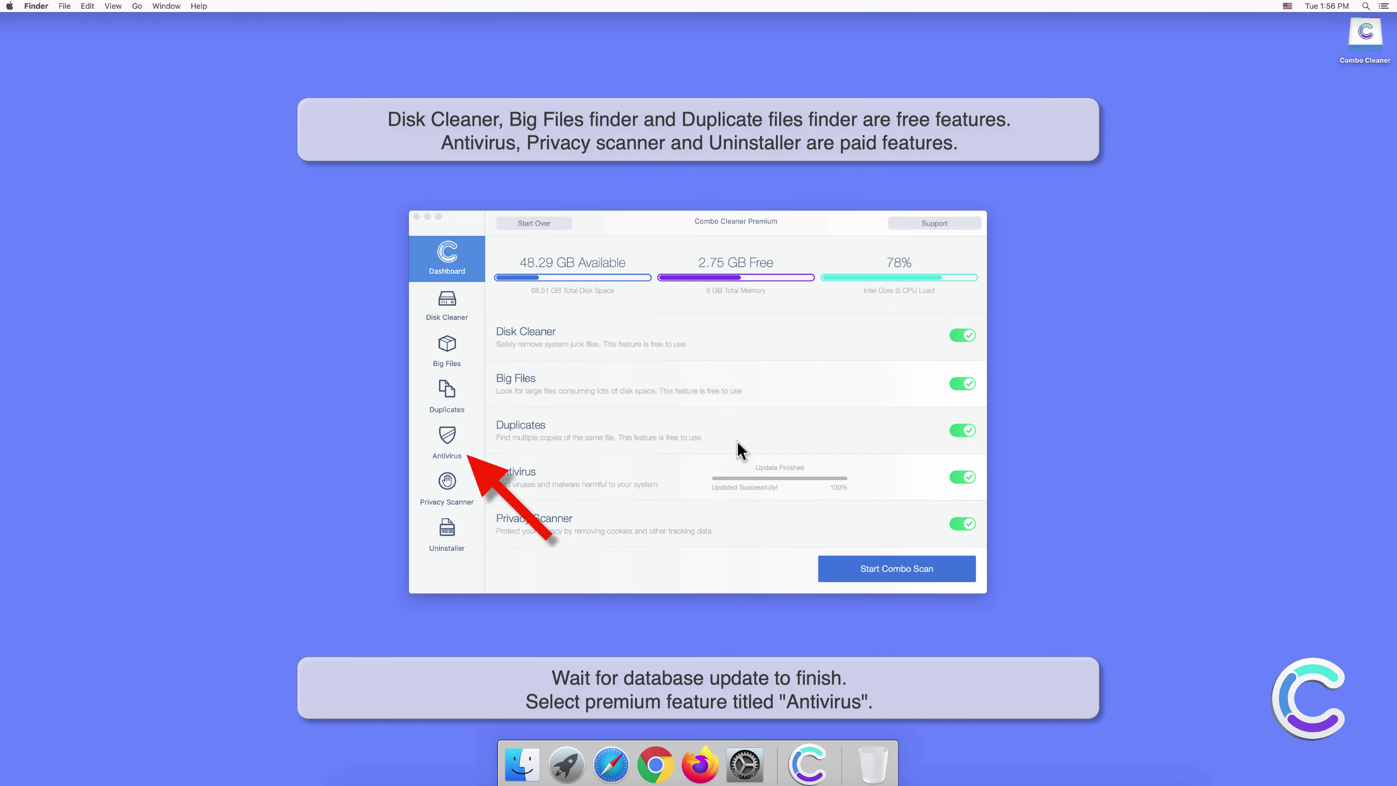
# Run a Full Scan in Combo Cleaner's Antivirus, which finds 10 threats.
pyautogui.click(451, 437)
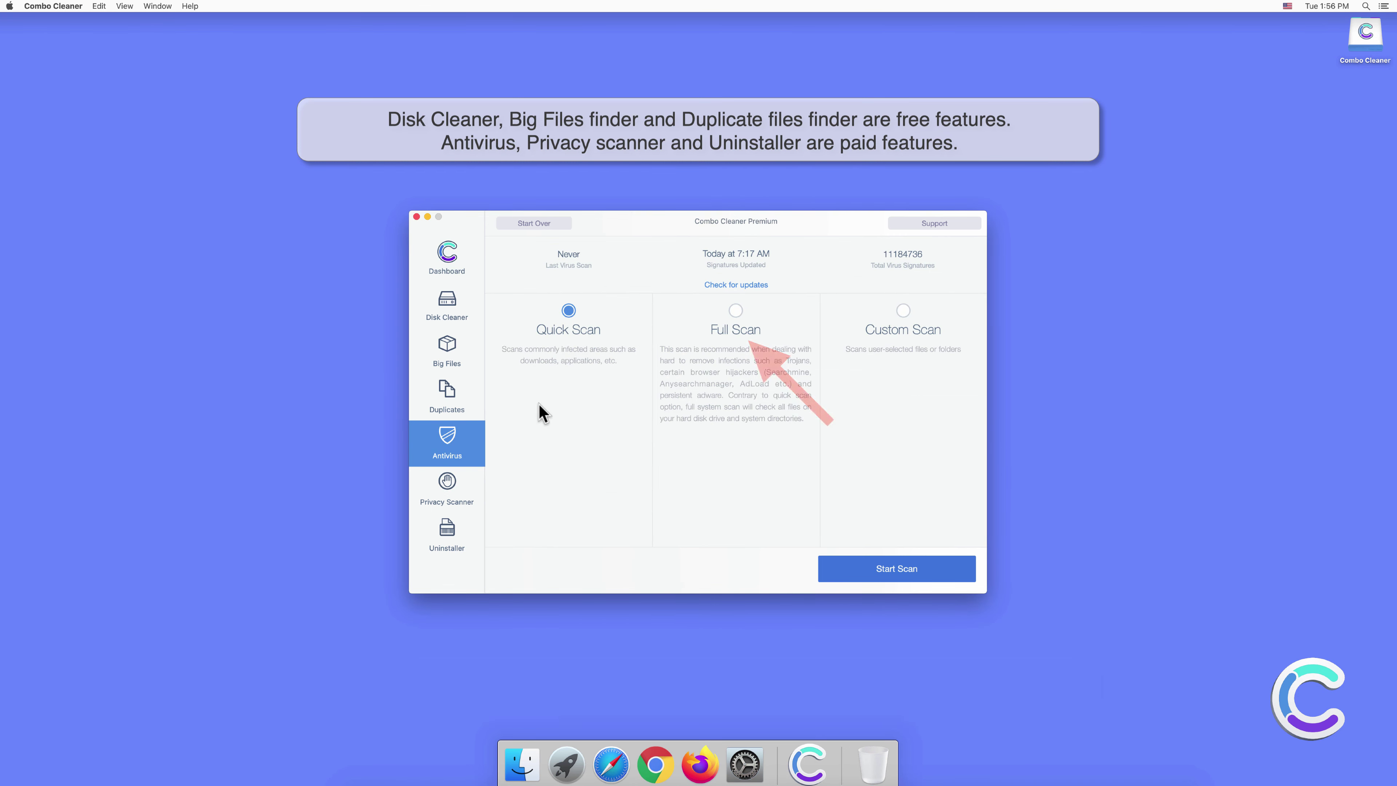
pyautogui.click(730, 311)
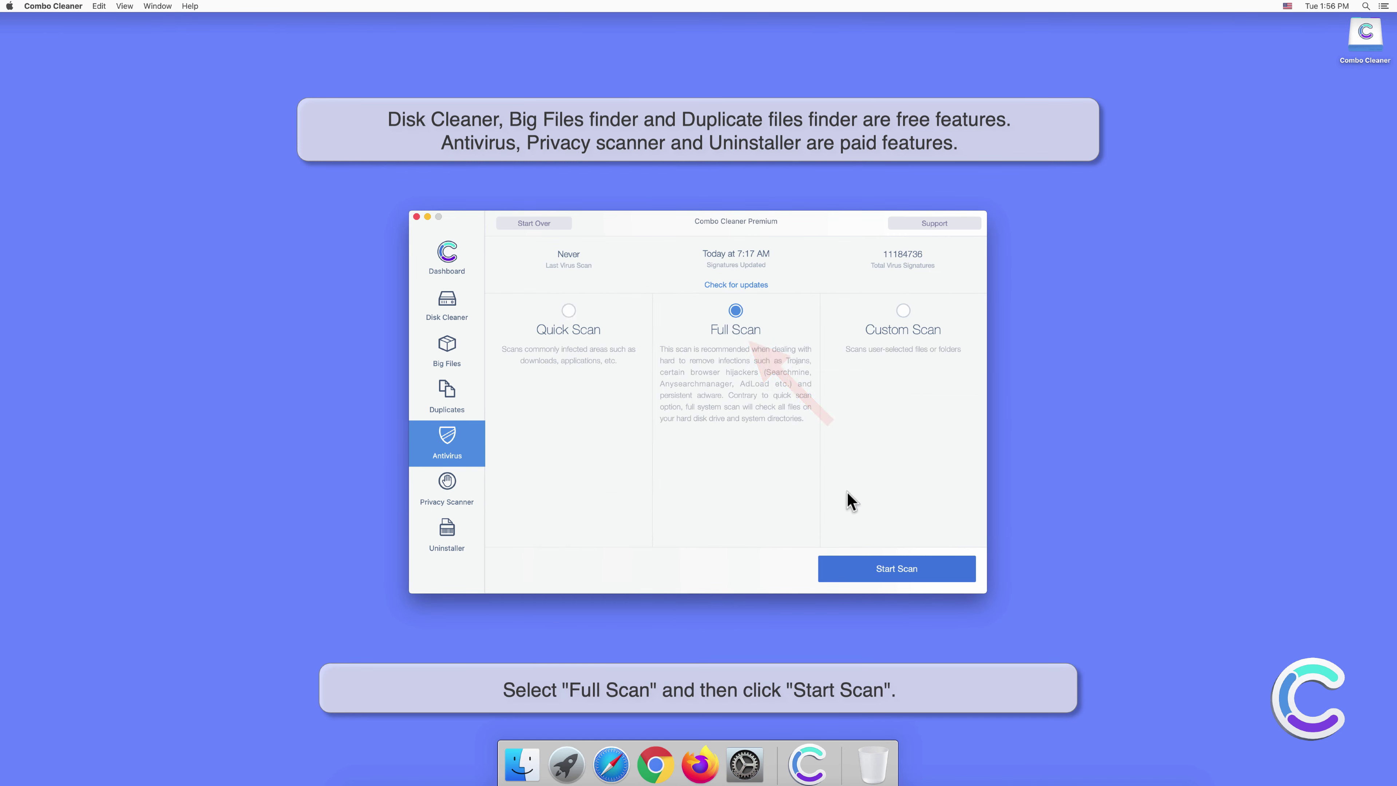
pyautogui.click(902, 570)
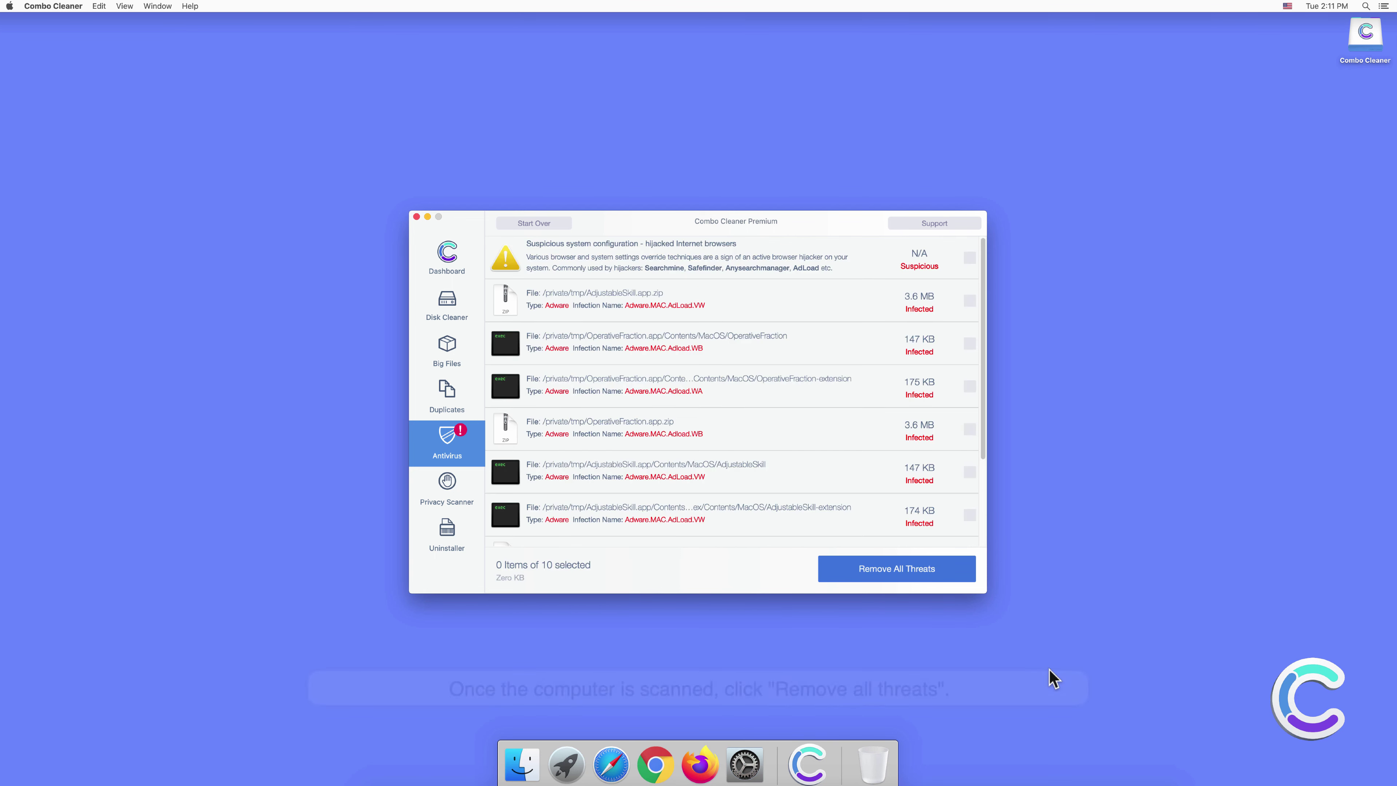
# Remove all detected CentralHint adware threats, authenticating with the administrator password.
pyautogui.click(913, 576)
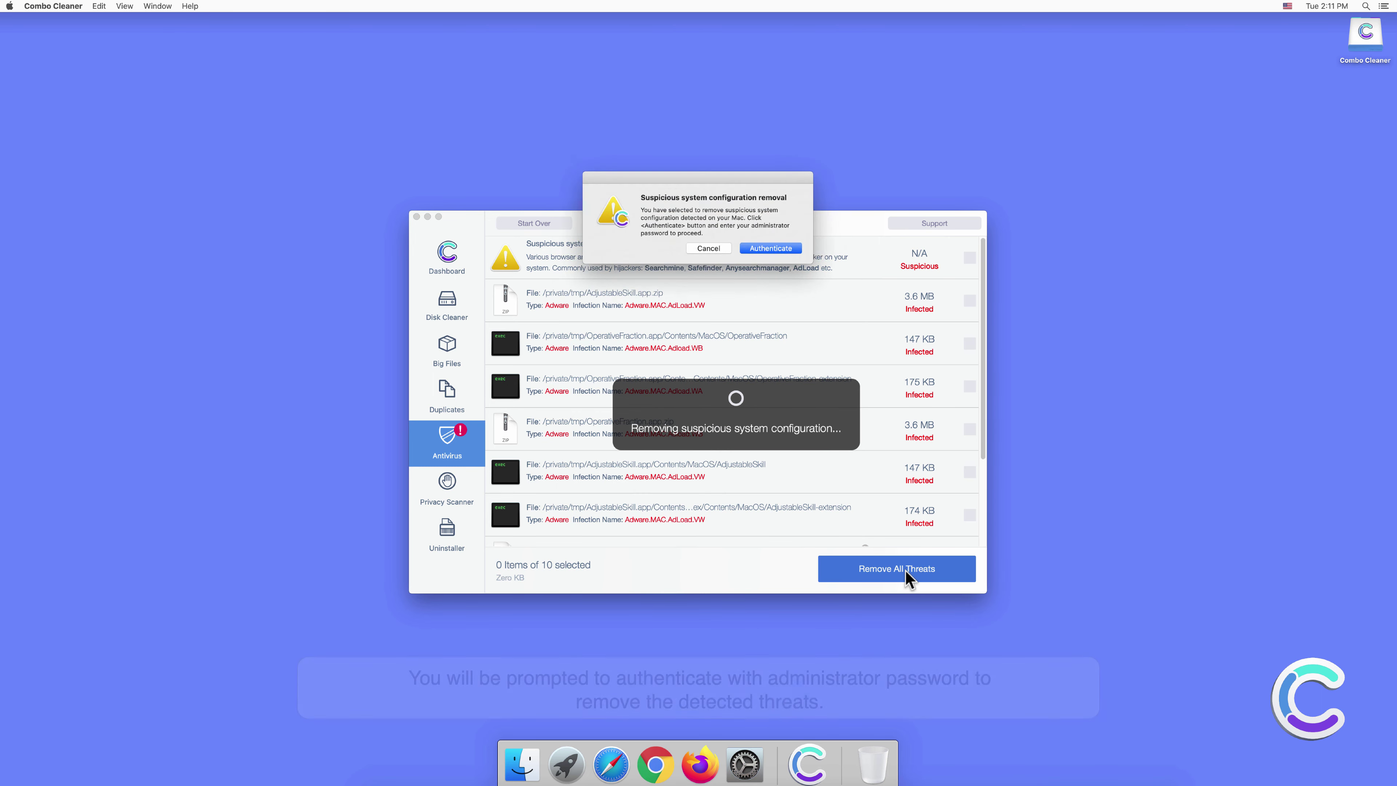
pyautogui.click(772, 249)
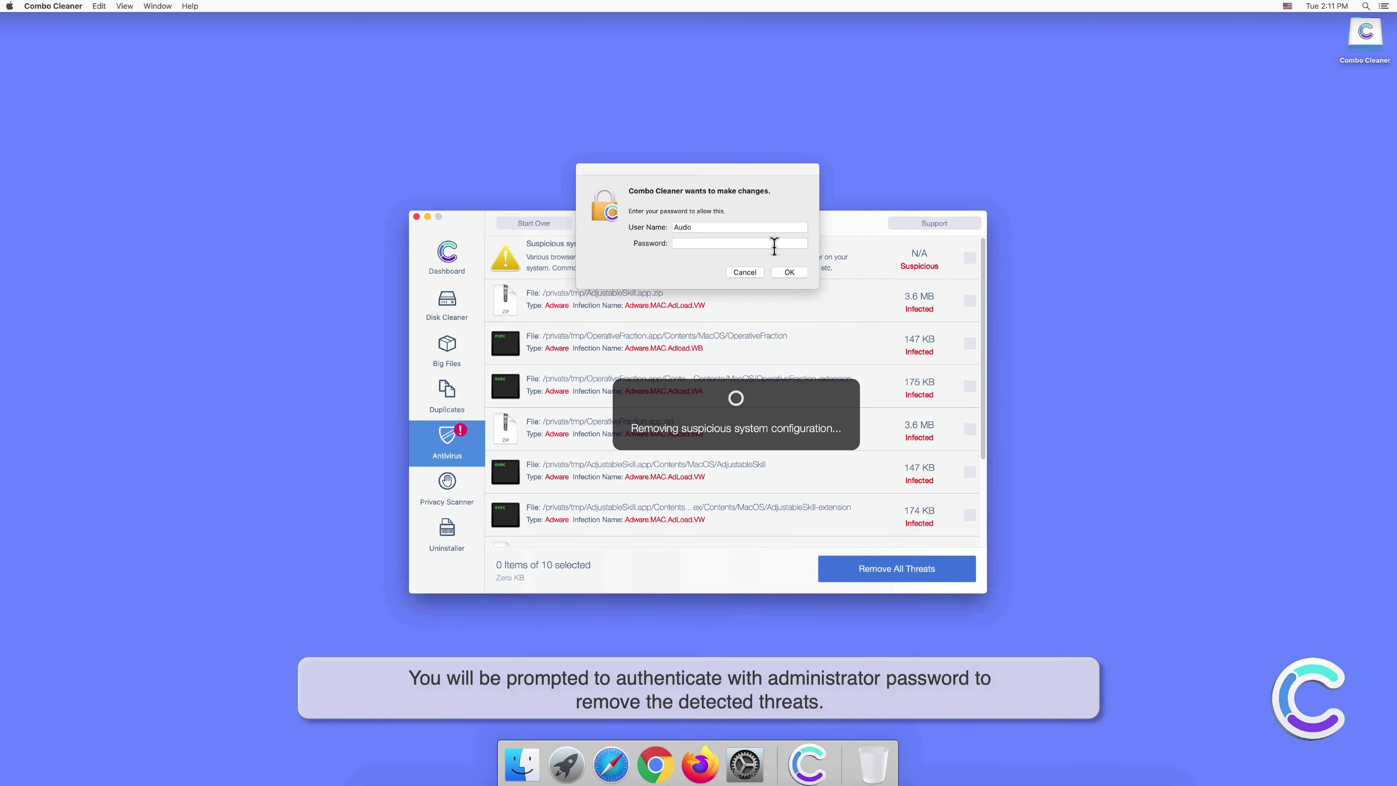
pyautogui.write('******')
pyautogui.click(787, 272)
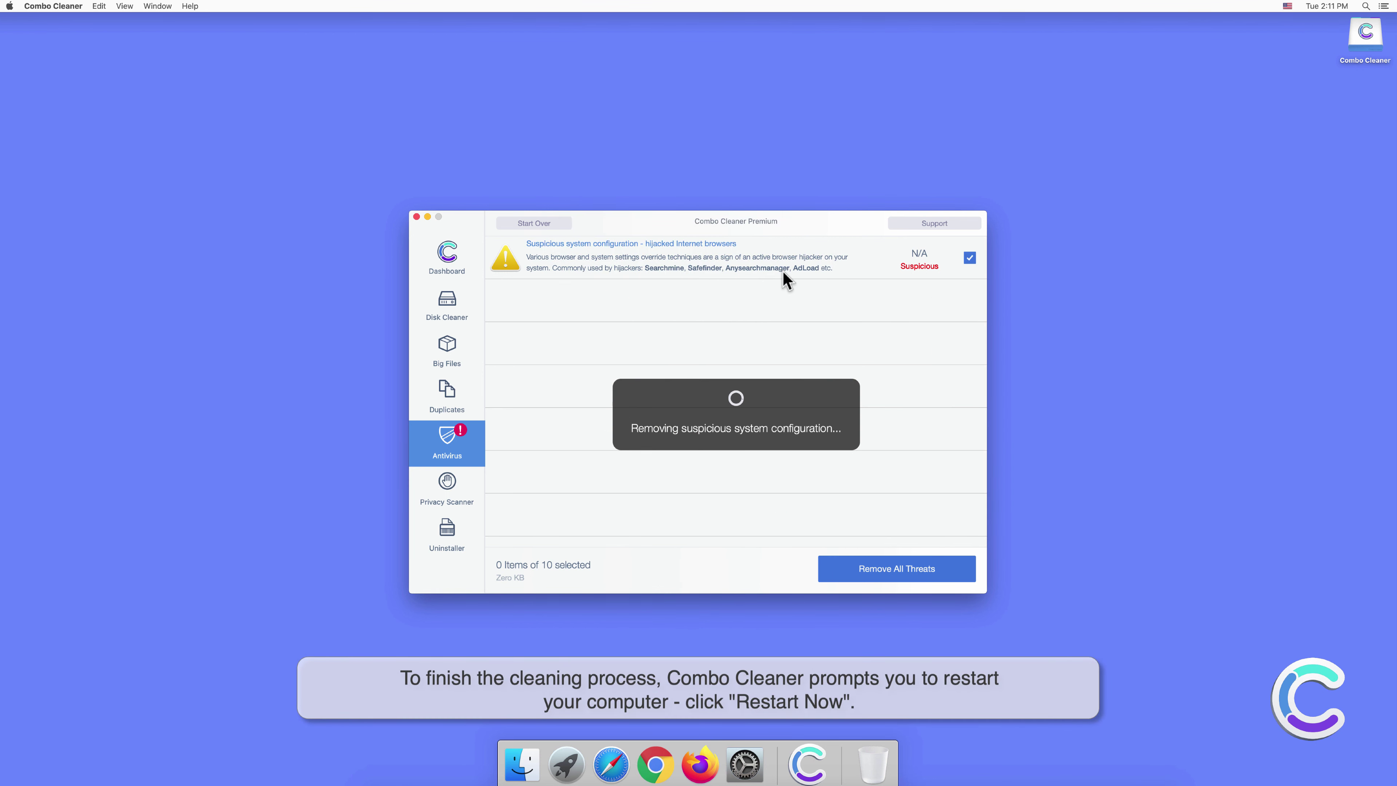
# Accept Combo Cleaner's prompt to restart the Mac now and finish the cleanup.
pyautogui.click(782, 245)
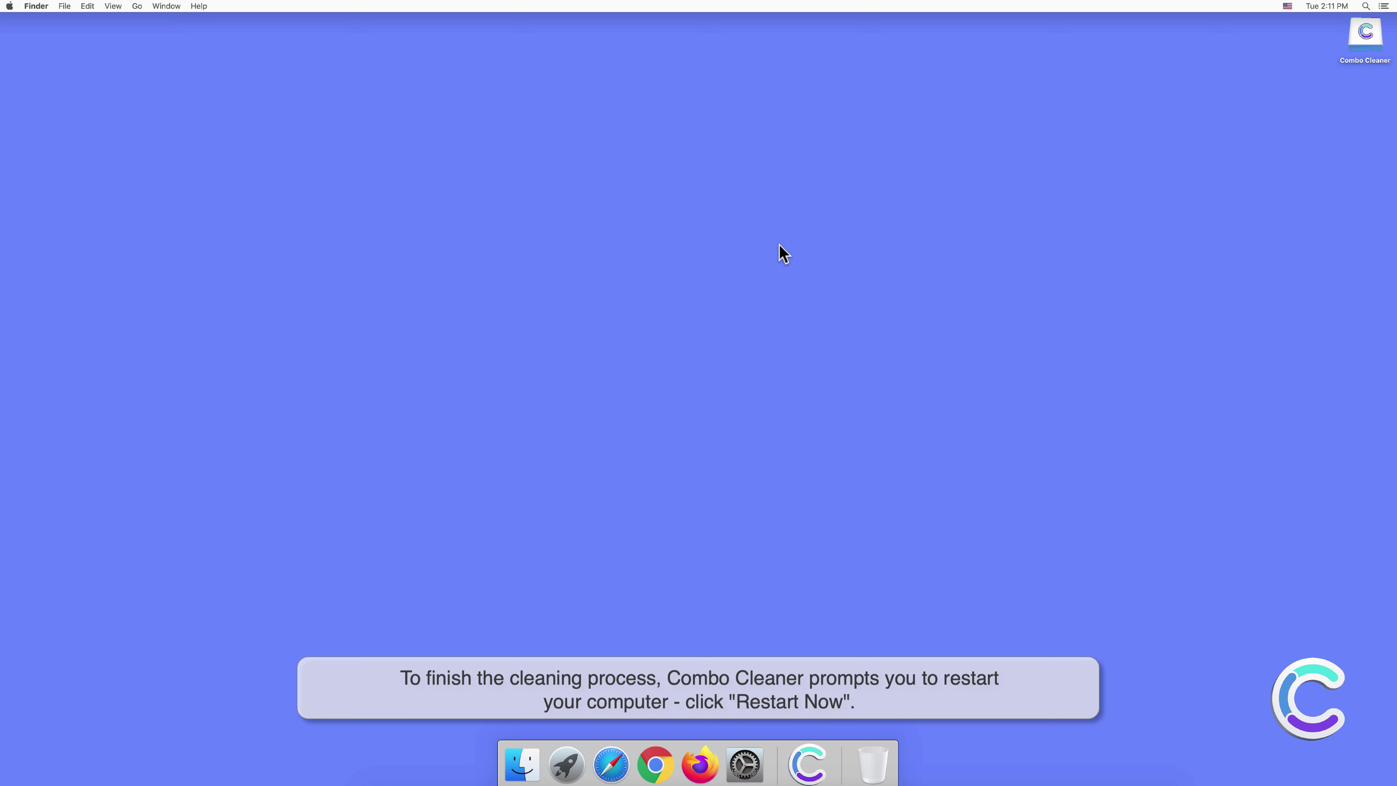